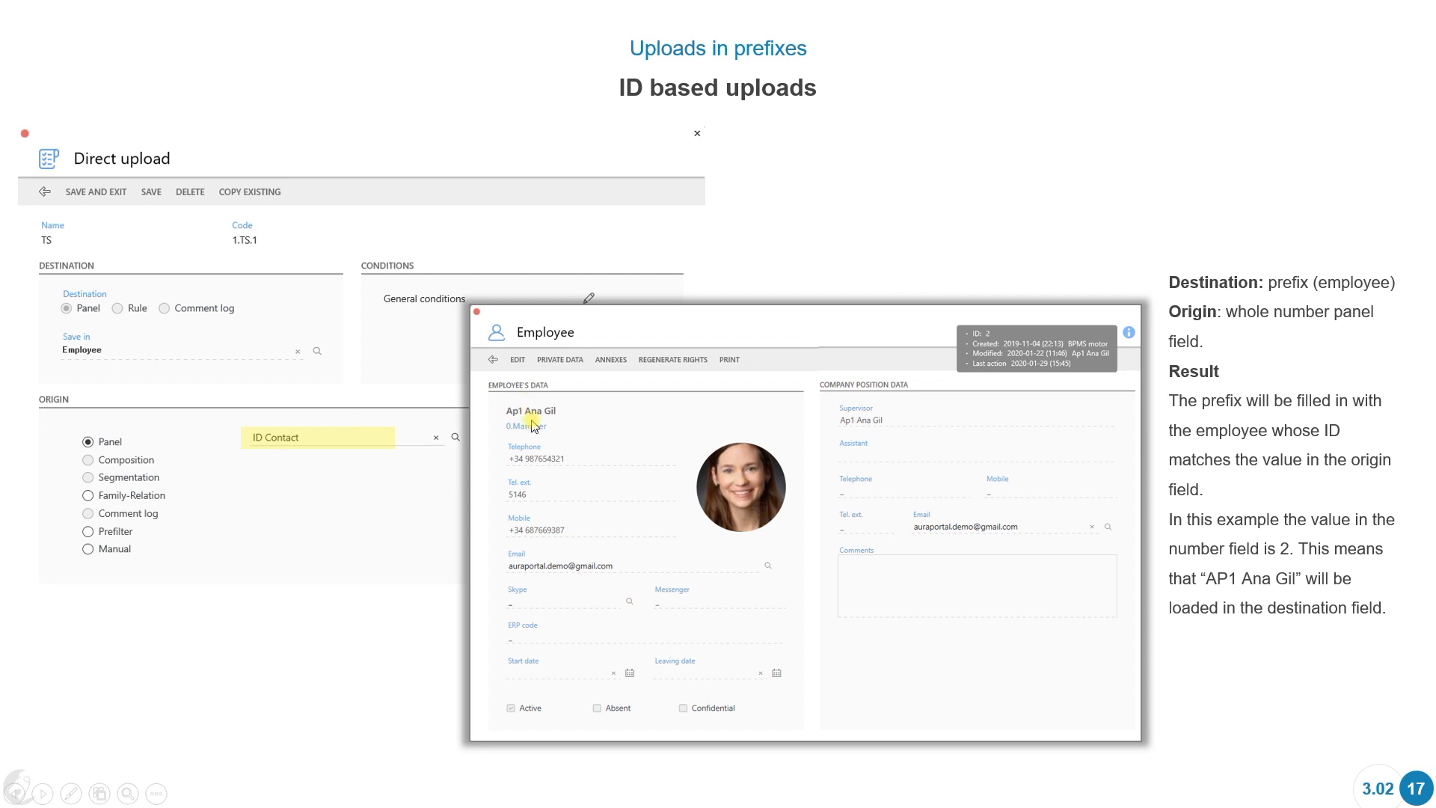
Step: Switch from the slides to the Teacher form in the browser, set the Tracking code to 2 and run the prefix upload based on ID
{"action": "left_click", "coordinate": [836, 664]}
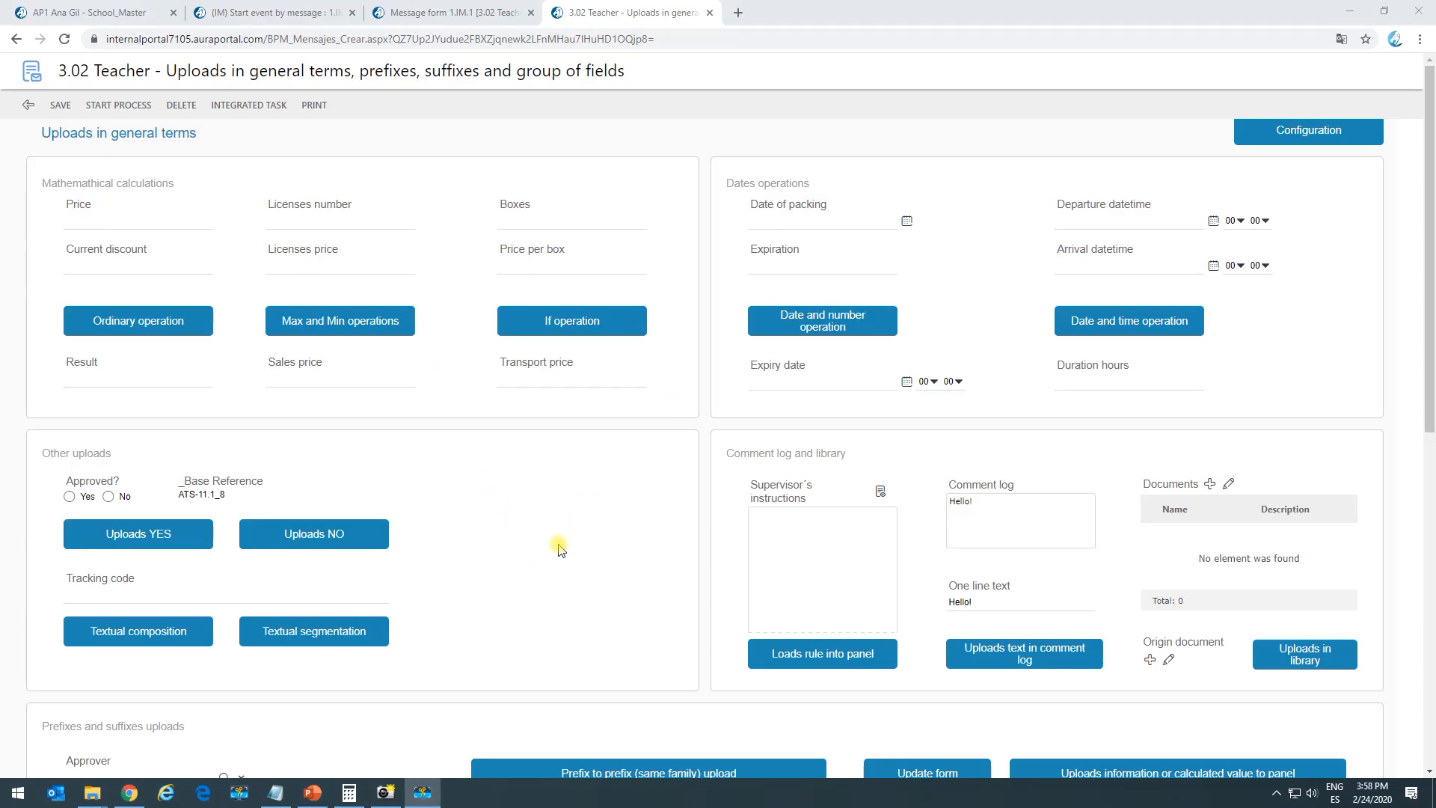
{"action": "scroll", "coordinate": [544, 534], "scroll_direction": "down", "scroll_amount": 3}
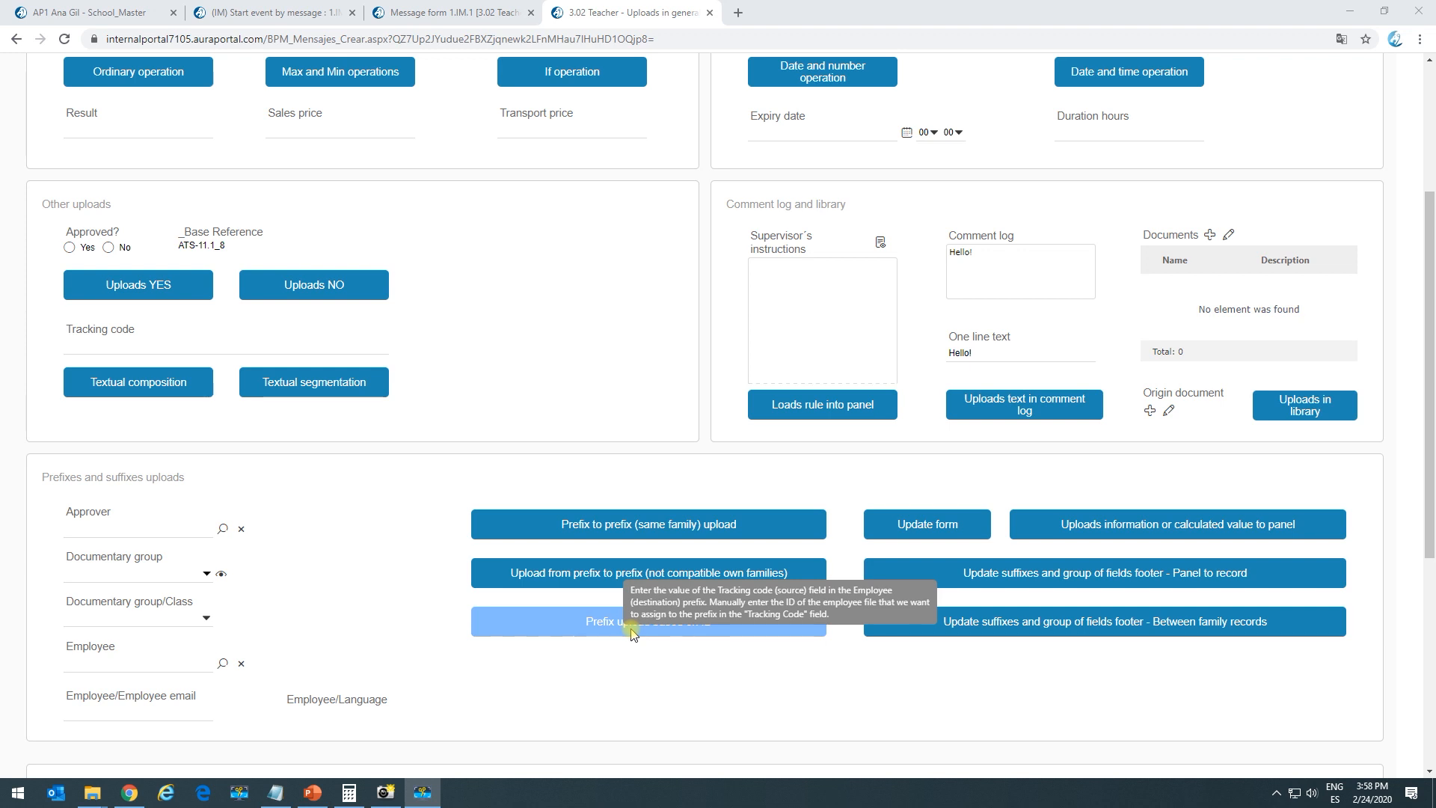
{"action": "left_click", "coordinate": [155, 343]}
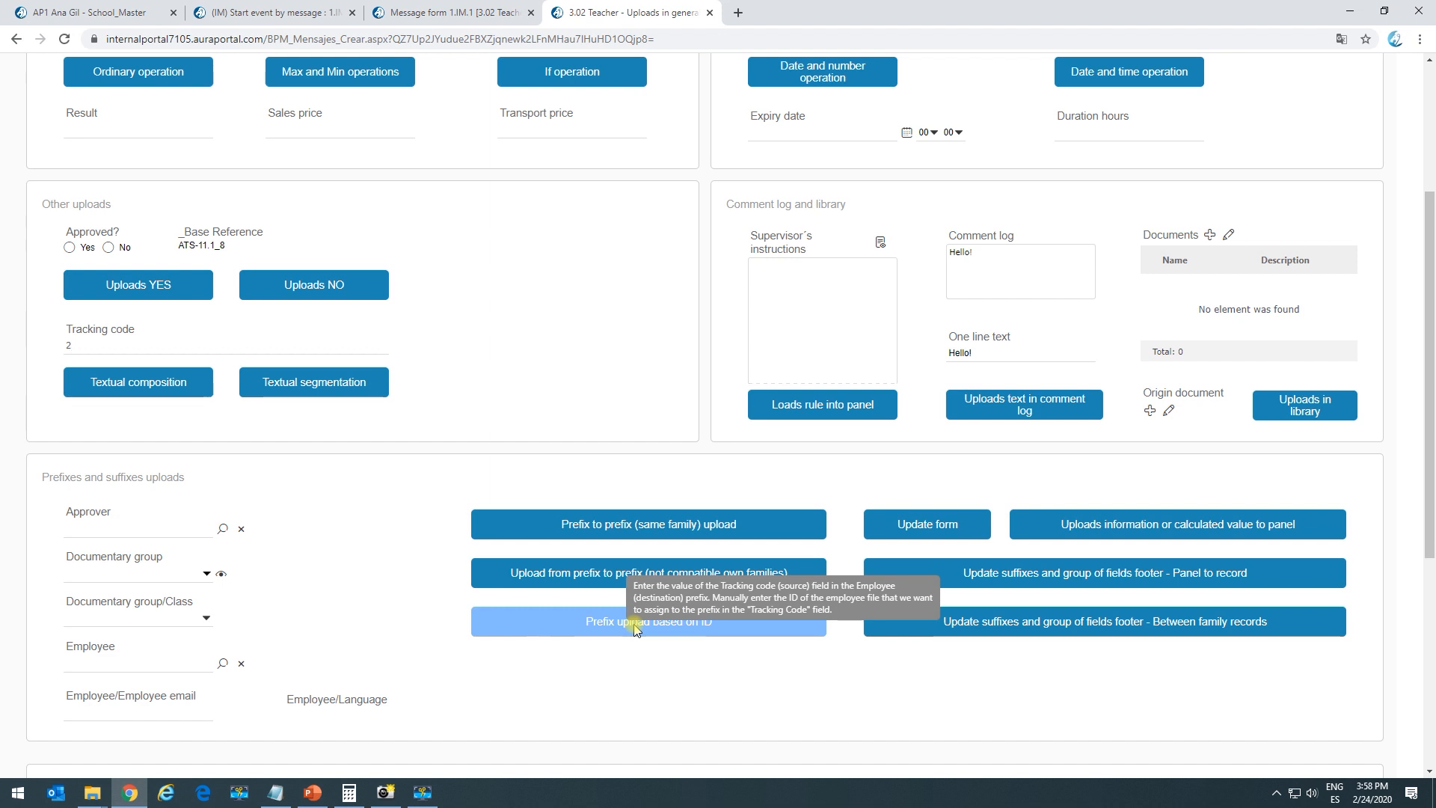
{"action": "left_click", "coordinate": [634, 626]}
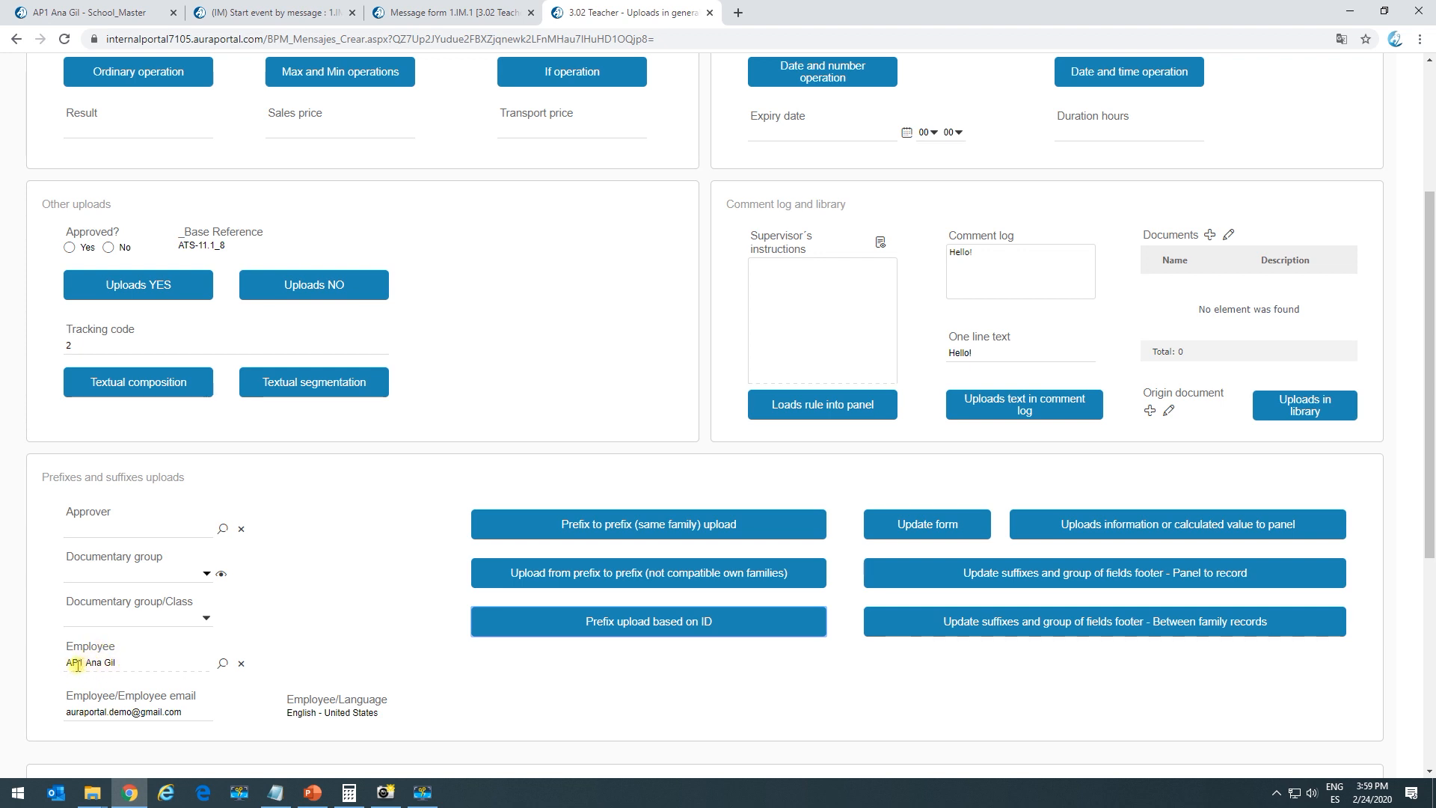
Step: Change the Tracking code to 4 and run the prefix upload based on ID
{"action": "left_click_drag", "start_coordinate": [75, 346], "coordinate": [53, 345]}
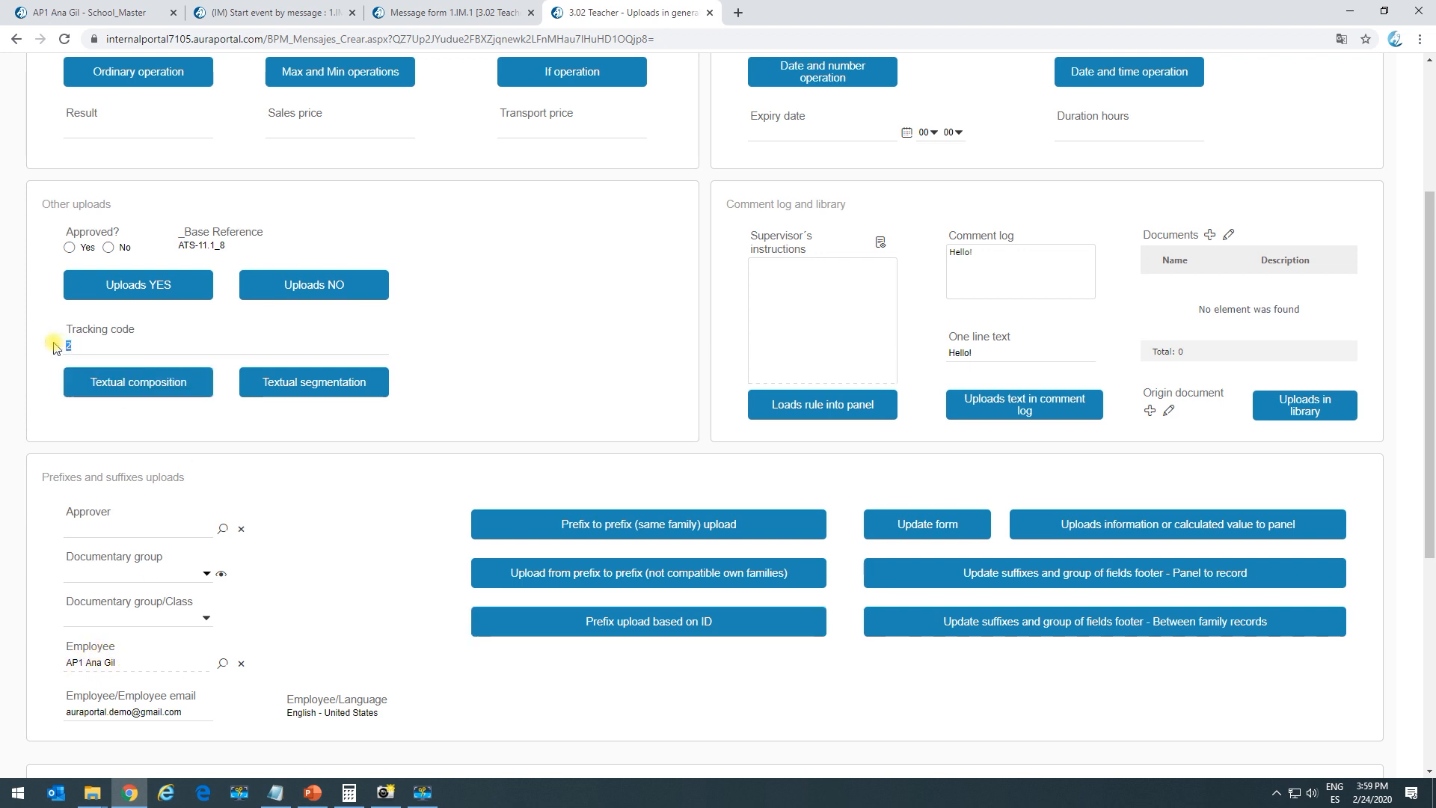
{"action": "type", "text": "4"}
{"action": "left_click", "coordinate": [627, 630]}
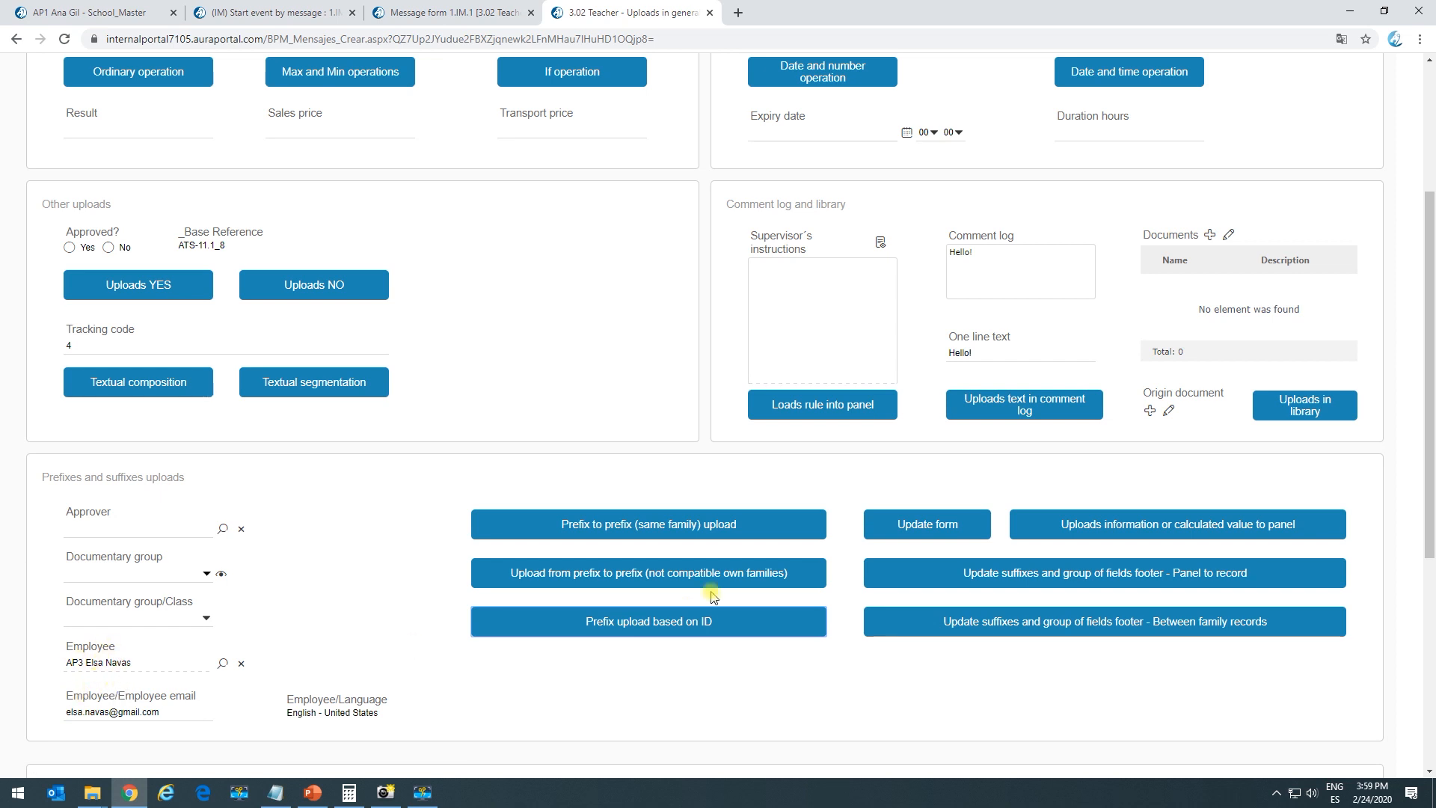
Step: Replace the Tracking code with 6 and run the prefix upload based on ID
{"action": "double_click", "coordinate": [146, 345]}
{"action": "key", "text": "BackSpace"}
{"action": "type", "text": "6"}
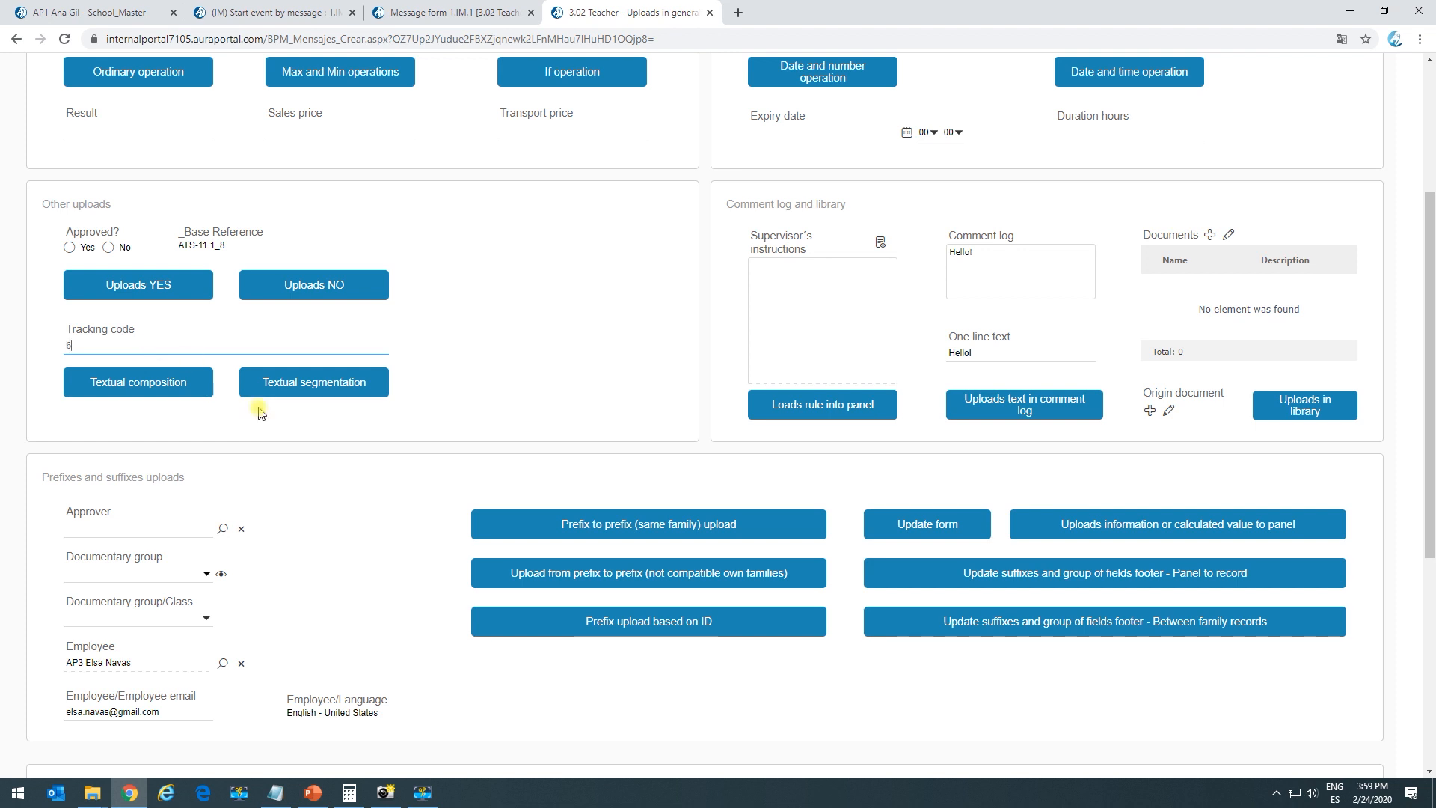
{"action": "left_click", "coordinate": [643, 629]}
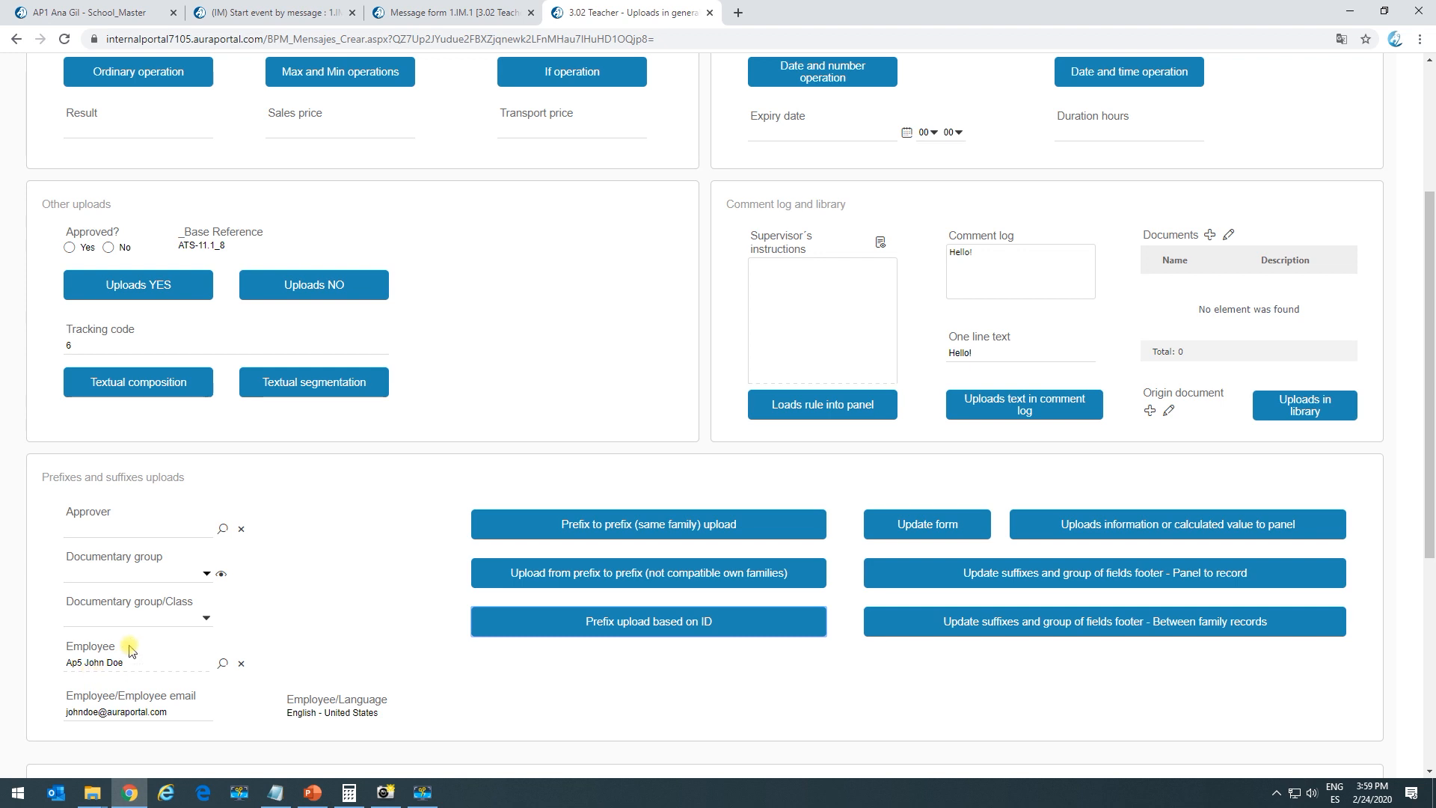
{"action": "left_click", "coordinate": [85, 343]}
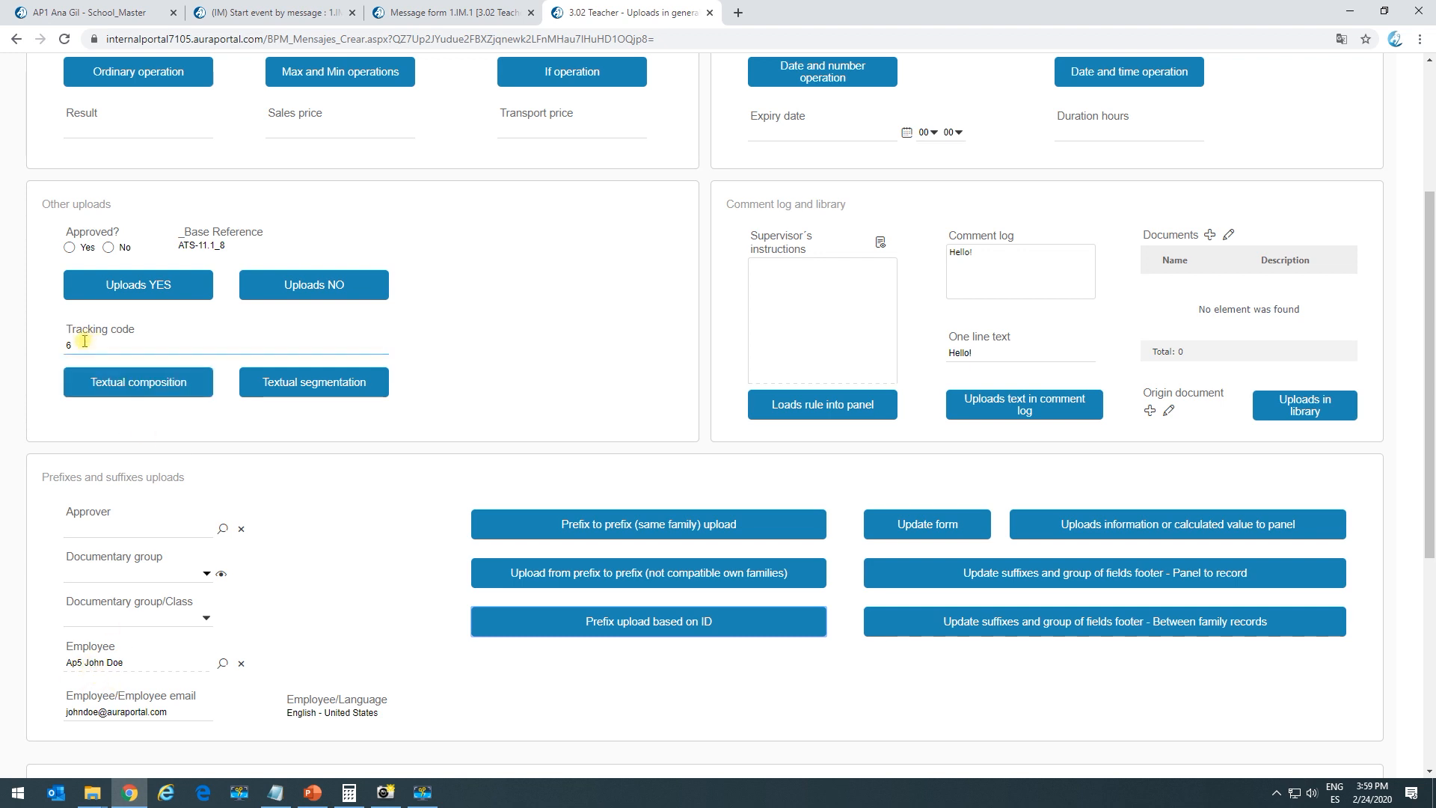
Step: In the message form's design, open the direct upload in the system task of the "Prefix upload based on ID" actions button
{"action": "left_click", "coordinate": [447, 13]}
{"action": "scroll", "coordinate": [669, 724], "scroll_direction": "down", "scroll_amount": 9}
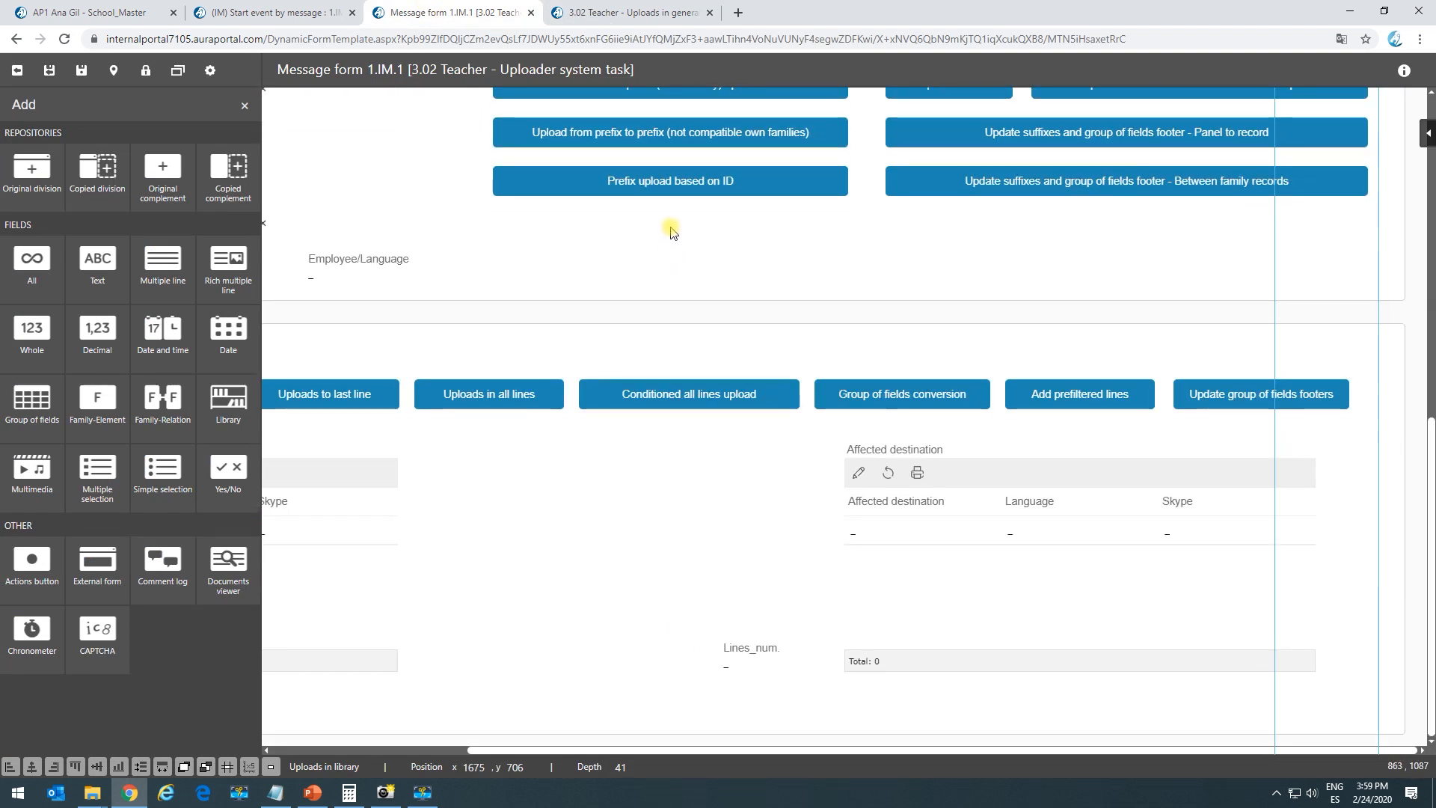
{"action": "left_click", "coordinate": [659, 182]}
{"action": "left_click", "coordinate": [603, 160]}
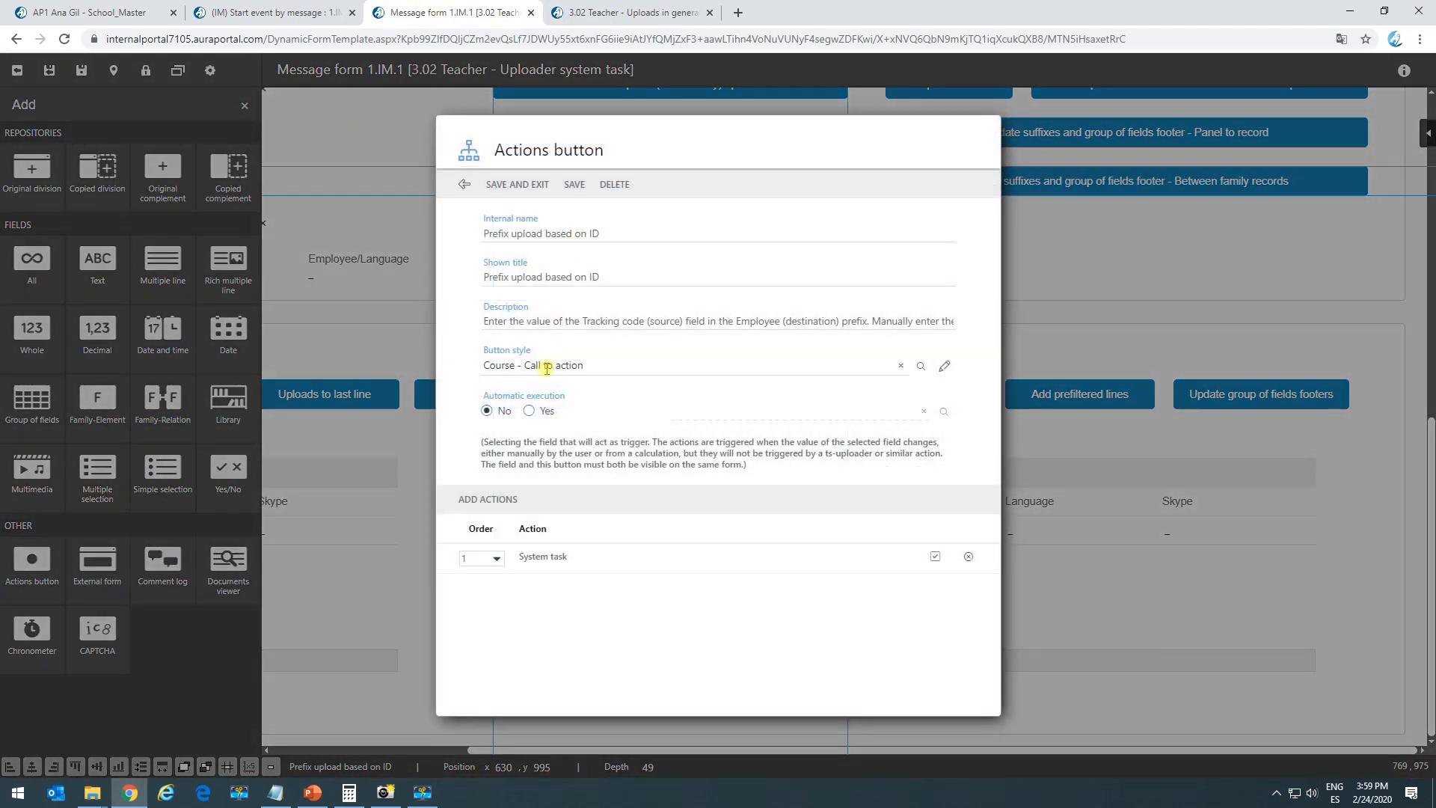
{"action": "left_click", "coordinate": [533, 561]}
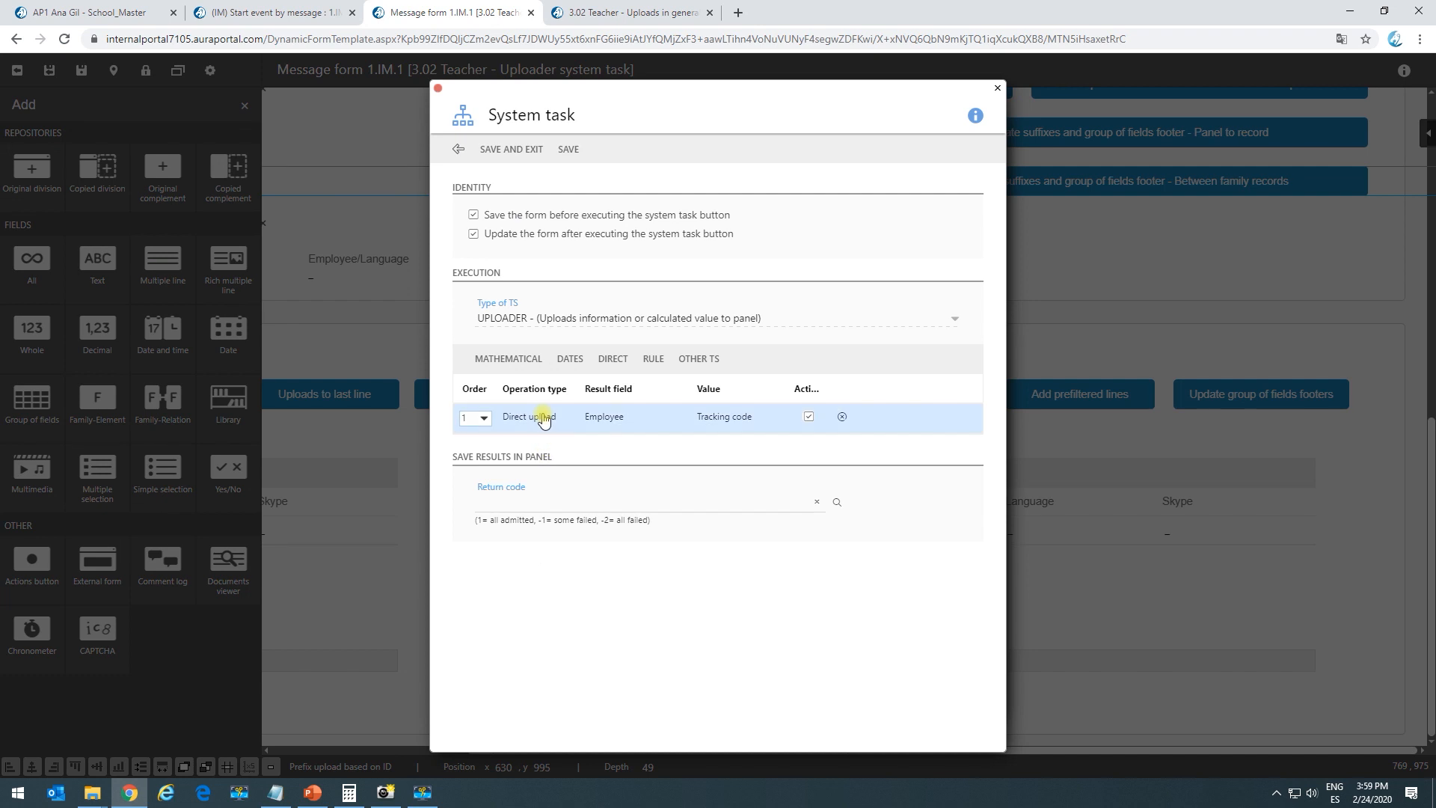
{"action": "left_click", "coordinate": [509, 416]}
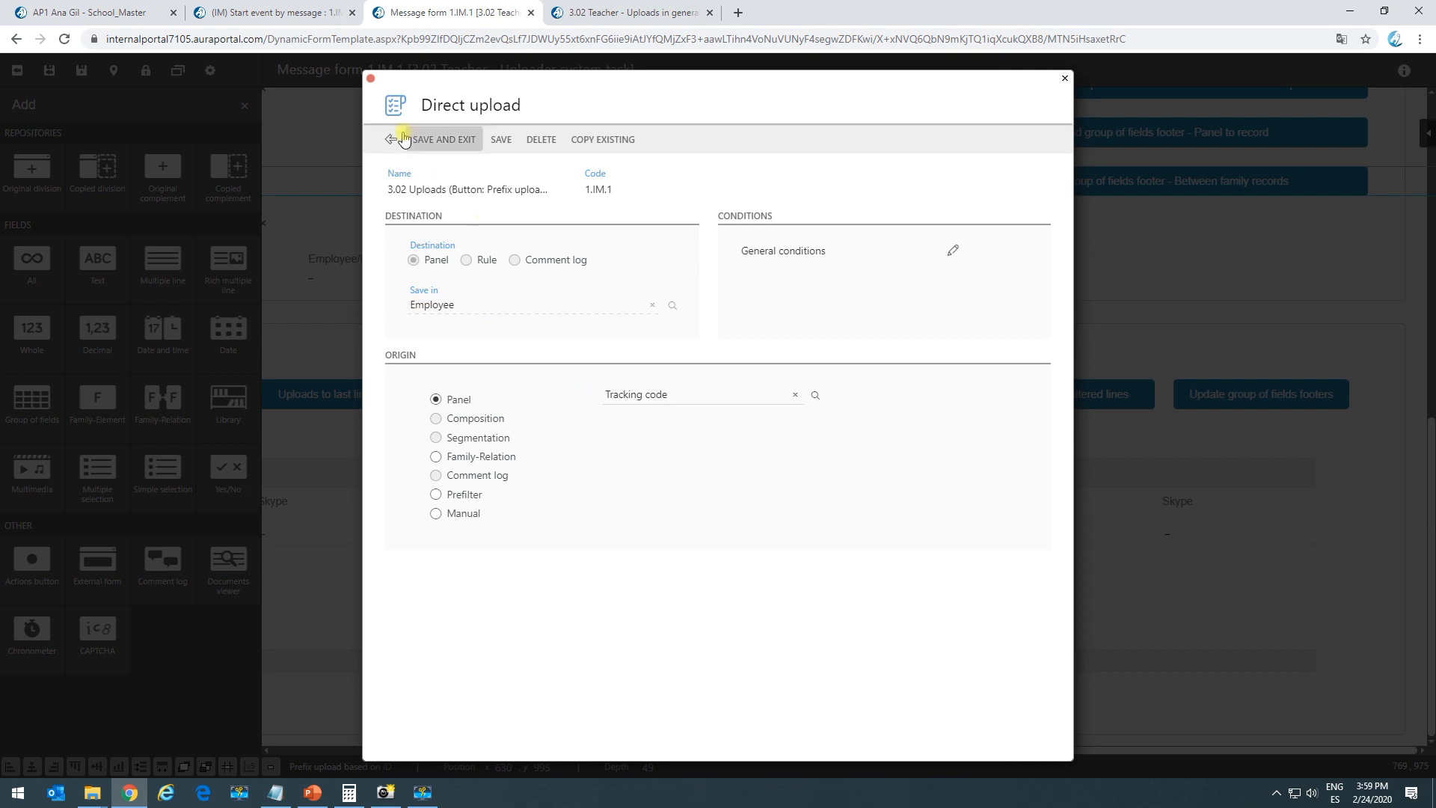
Step: List all records of the Employees family in AuraPortal to look up their IDs
{"action": "left_click", "coordinate": [303, 12]}
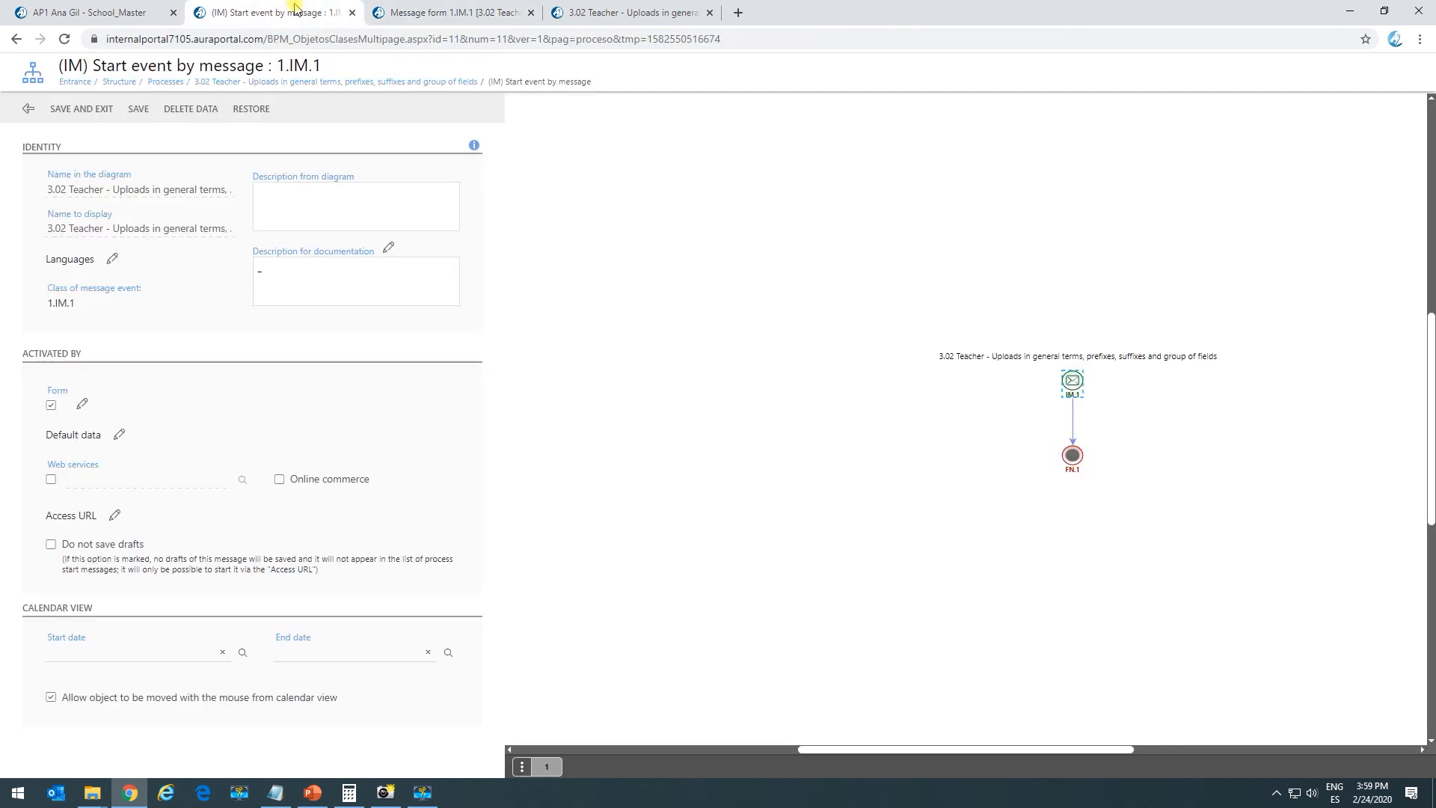
{"action": "left_click", "coordinate": [95, 11]}
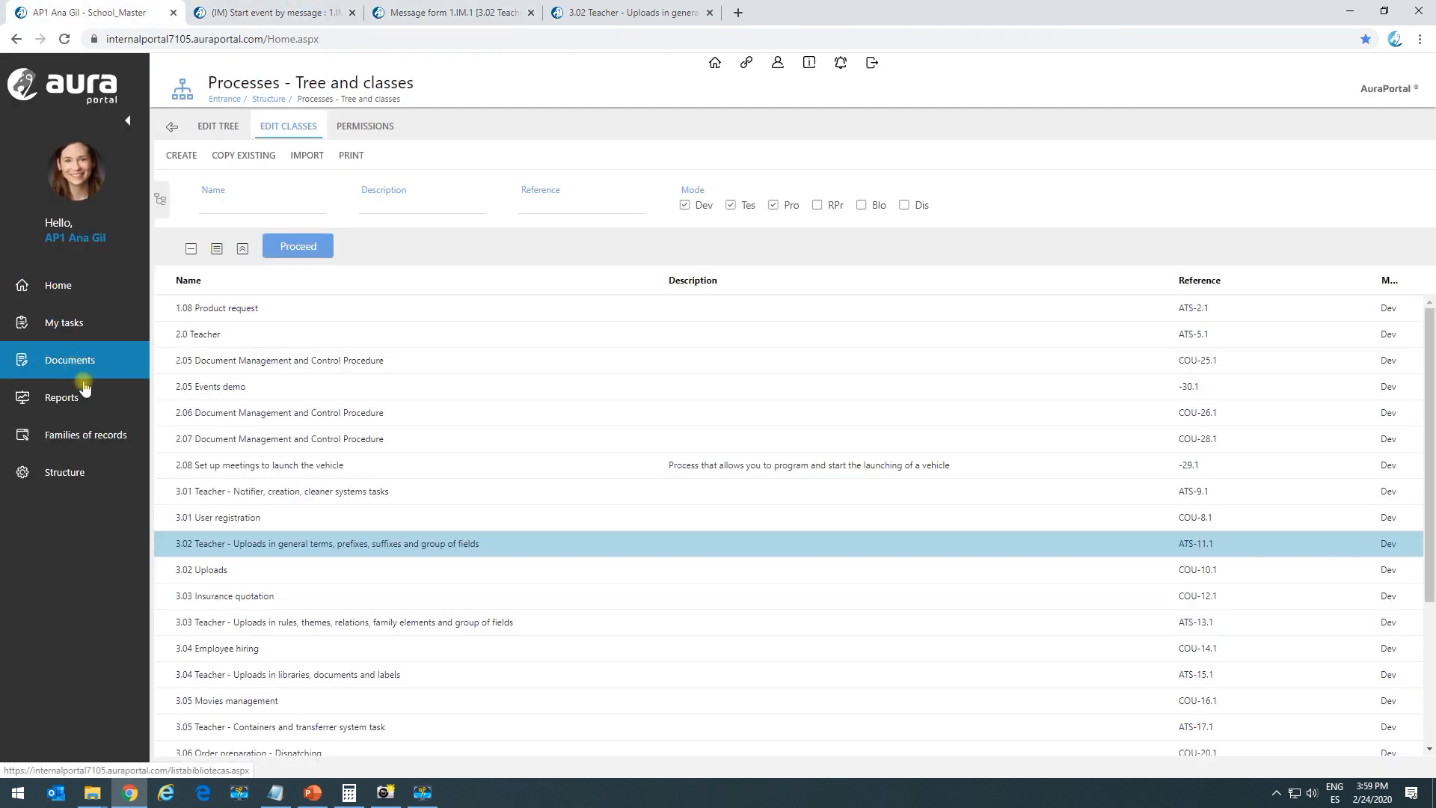
{"action": "left_click", "coordinate": [96, 407]}
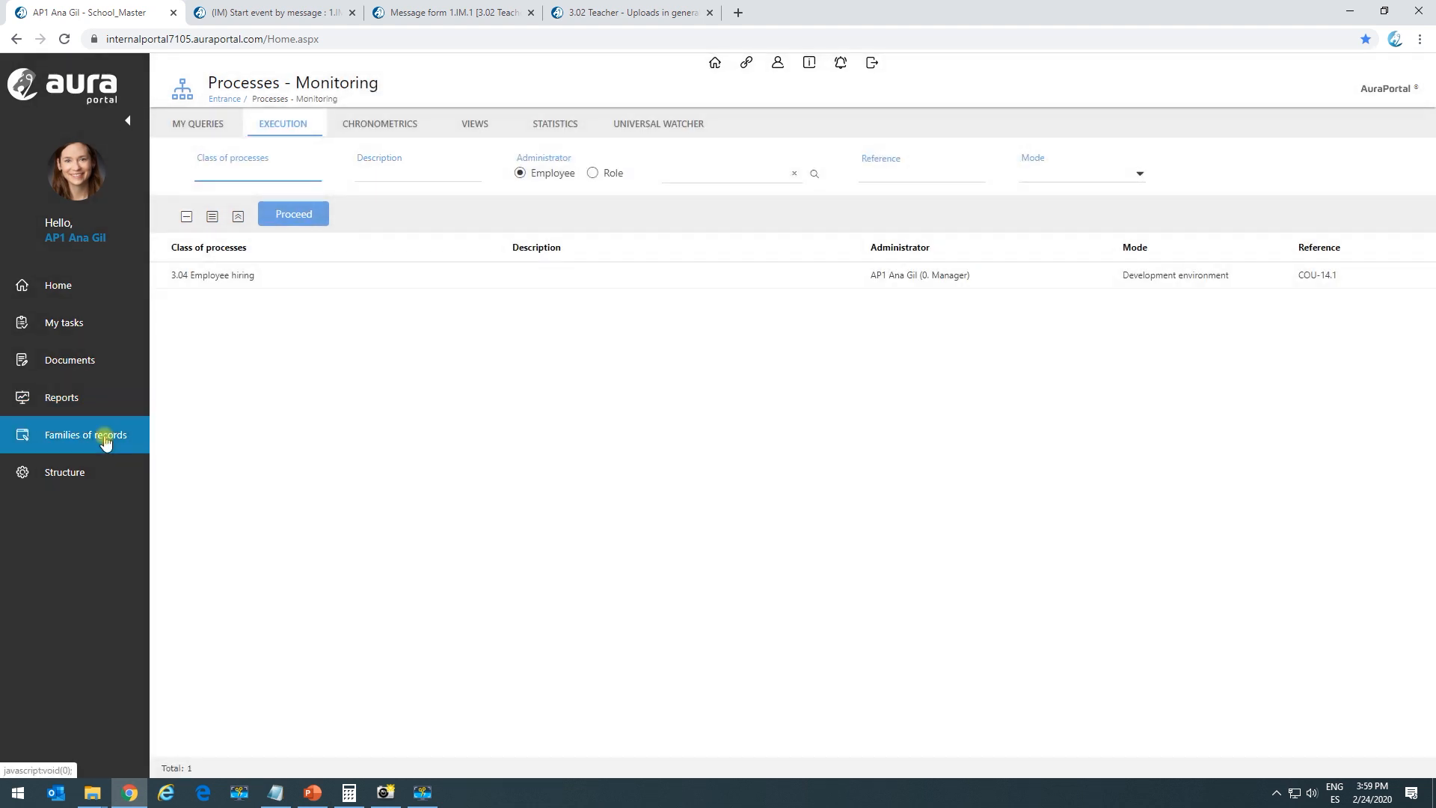
{"action": "left_click", "coordinate": [103, 438]}
{"action": "left_click", "coordinate": [91, 480]}
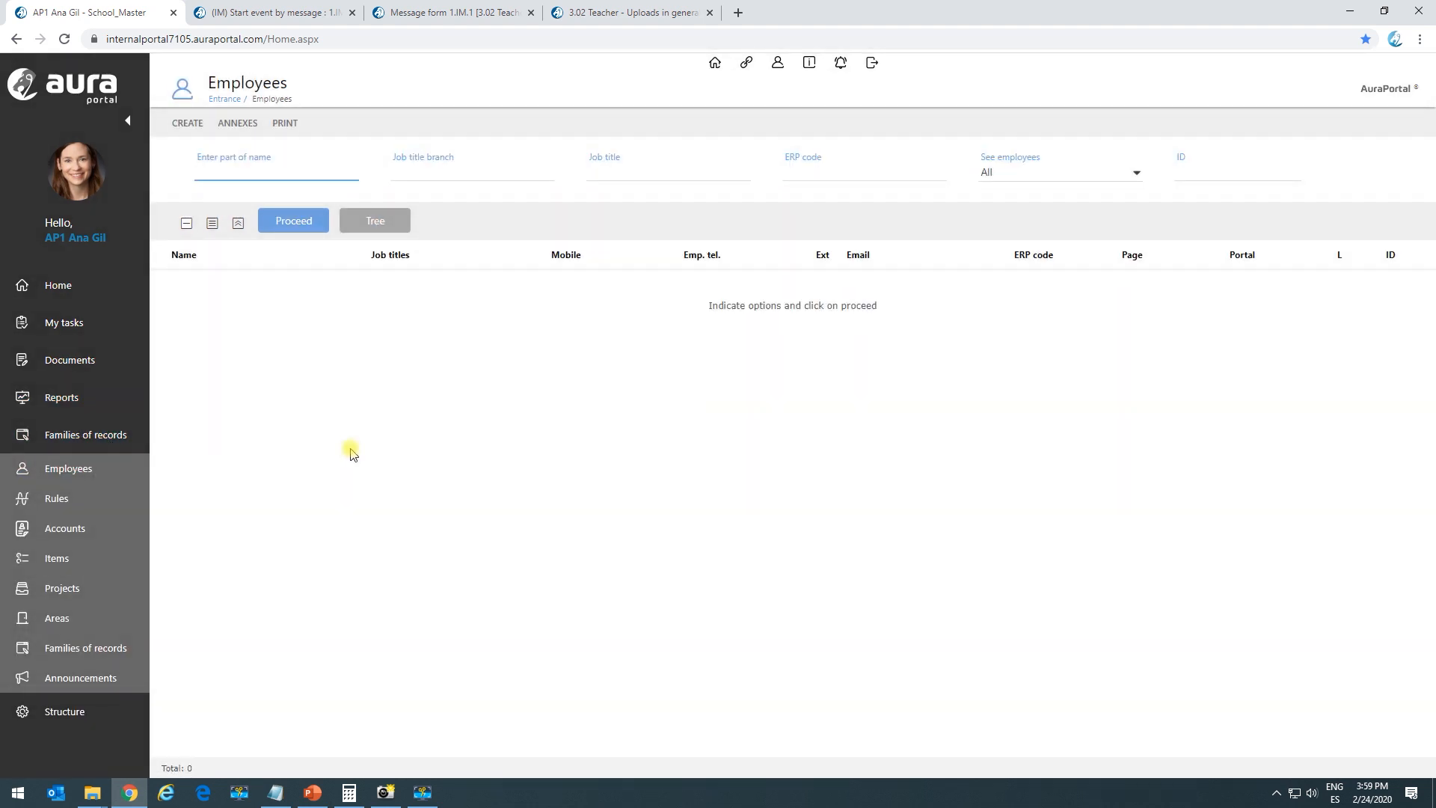
{"action": "left_click", "coordinate": [291, 228]}
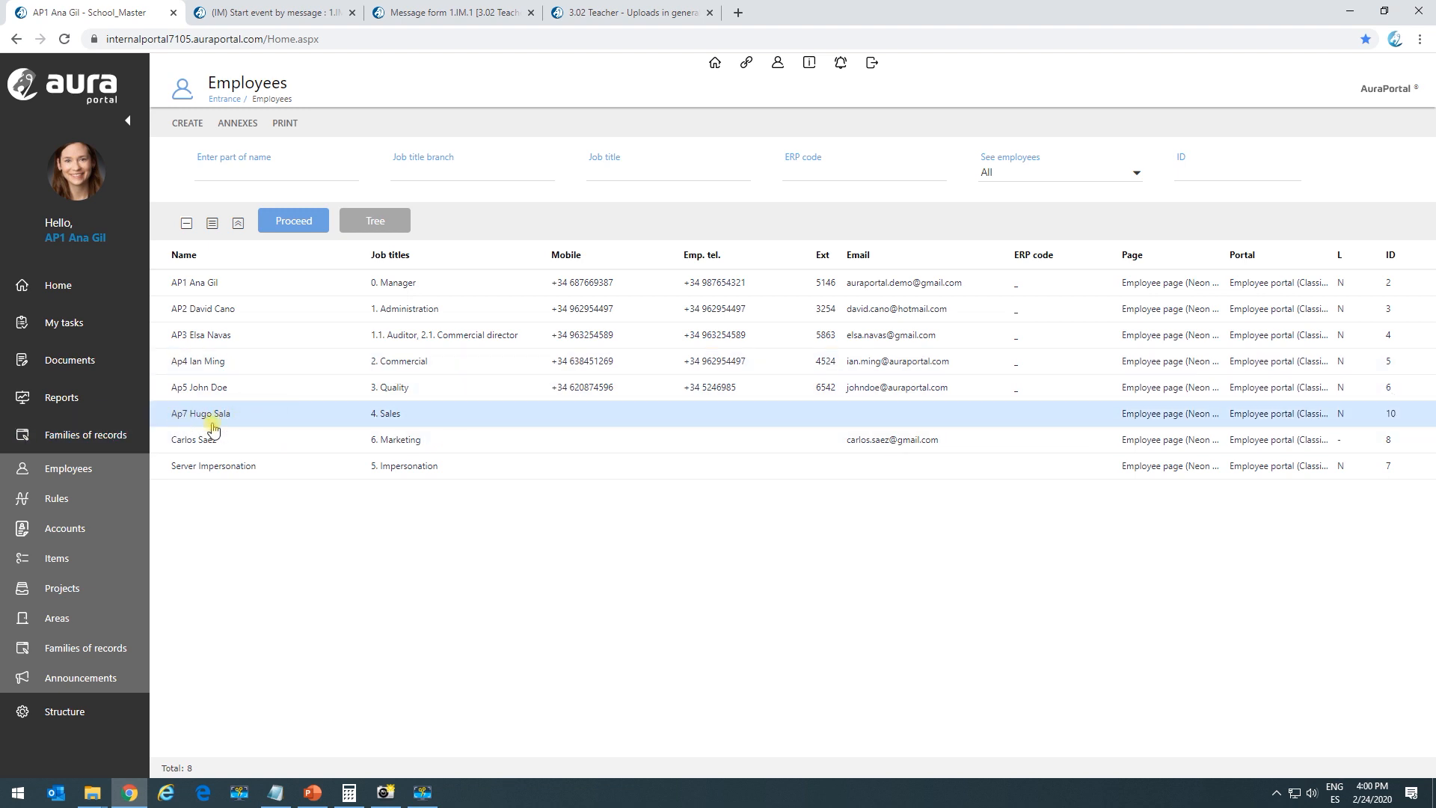
Step: Return to the Teacher form, set the Tracking code to 10 and run the prefix upload based on ID
{"action": "left_click", "coordinate": [602, 13]}
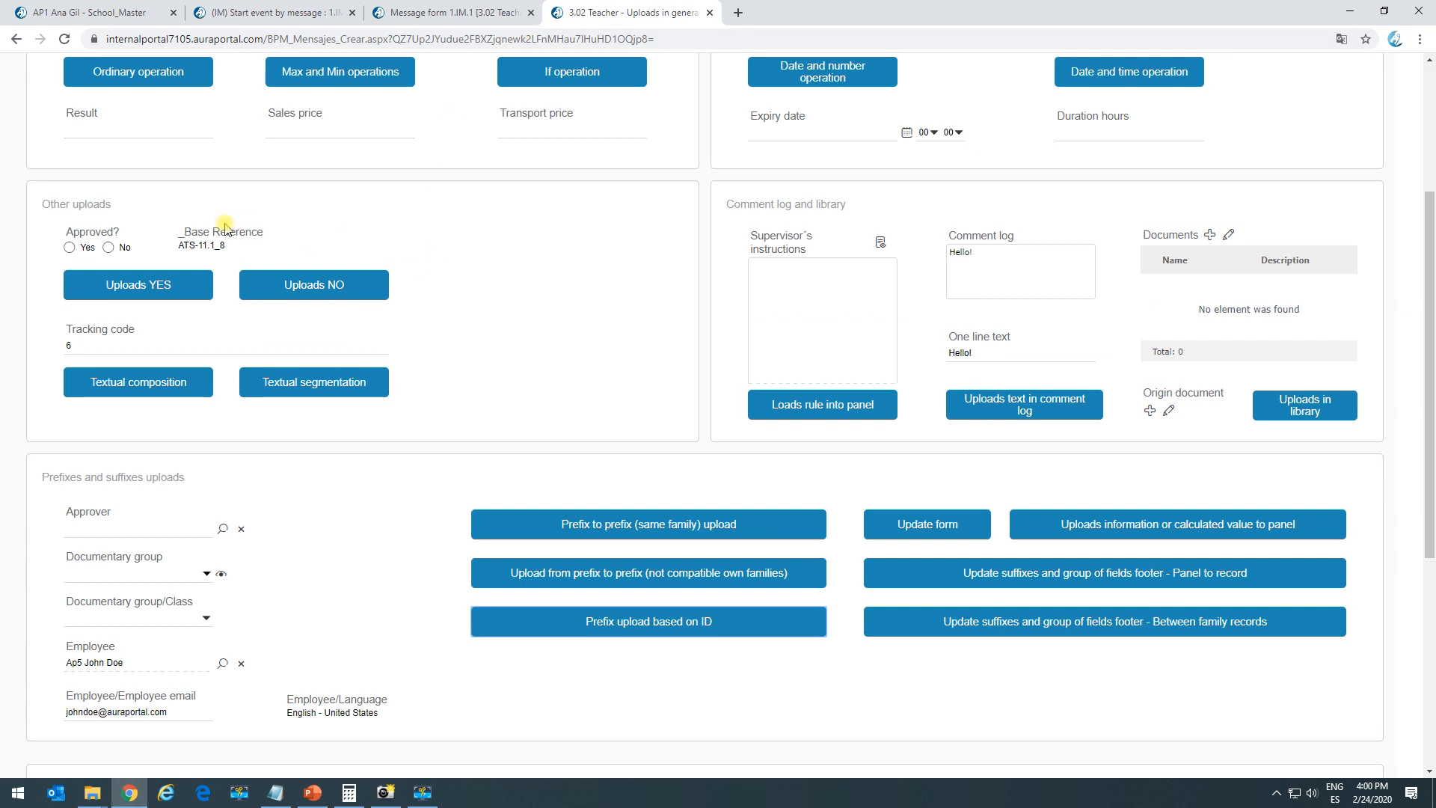
{"action": "left_click_drag", "start_coordinate": [97, 345], "coordinate": [41, 350]}
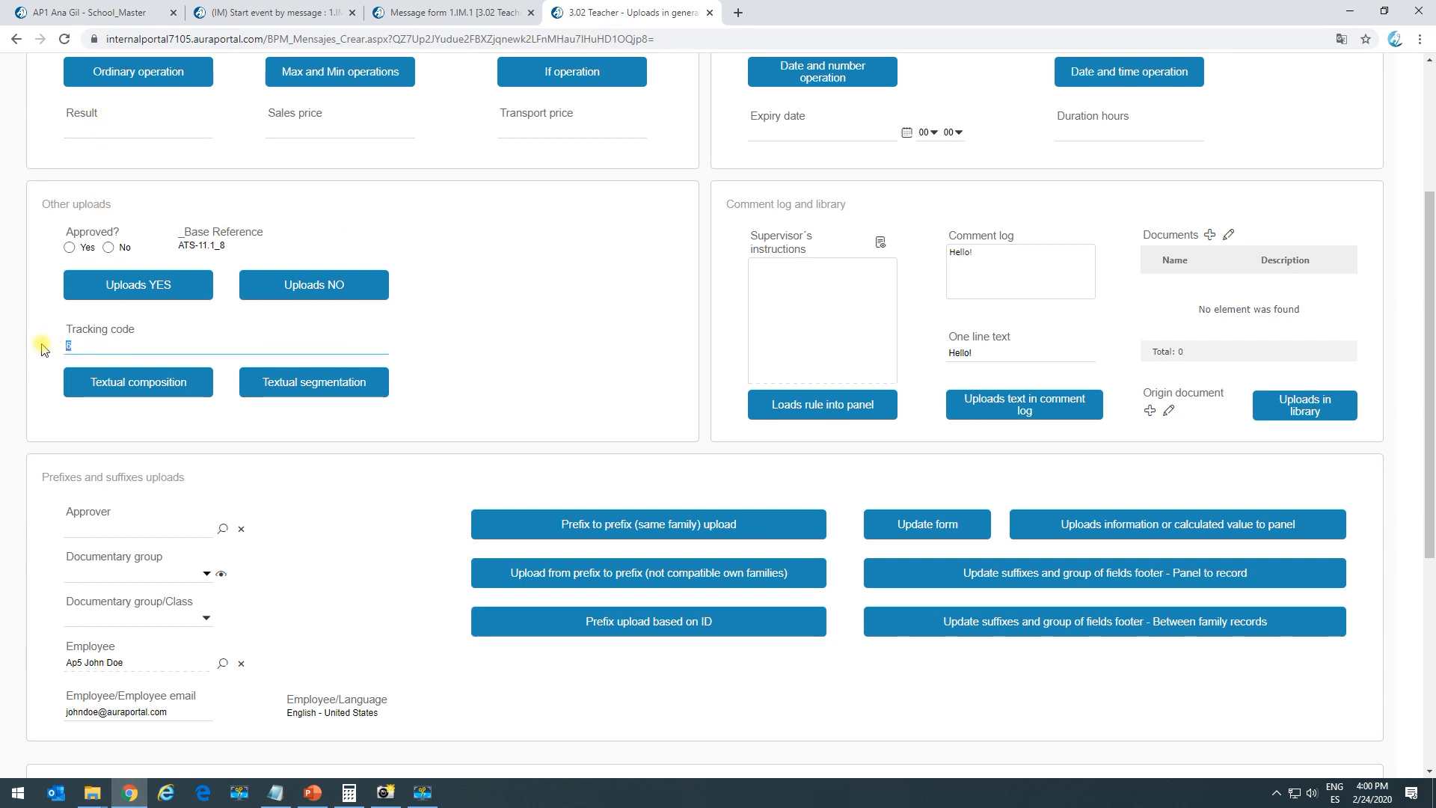
{"action": "left_click", "coordinate": [572, 621]}
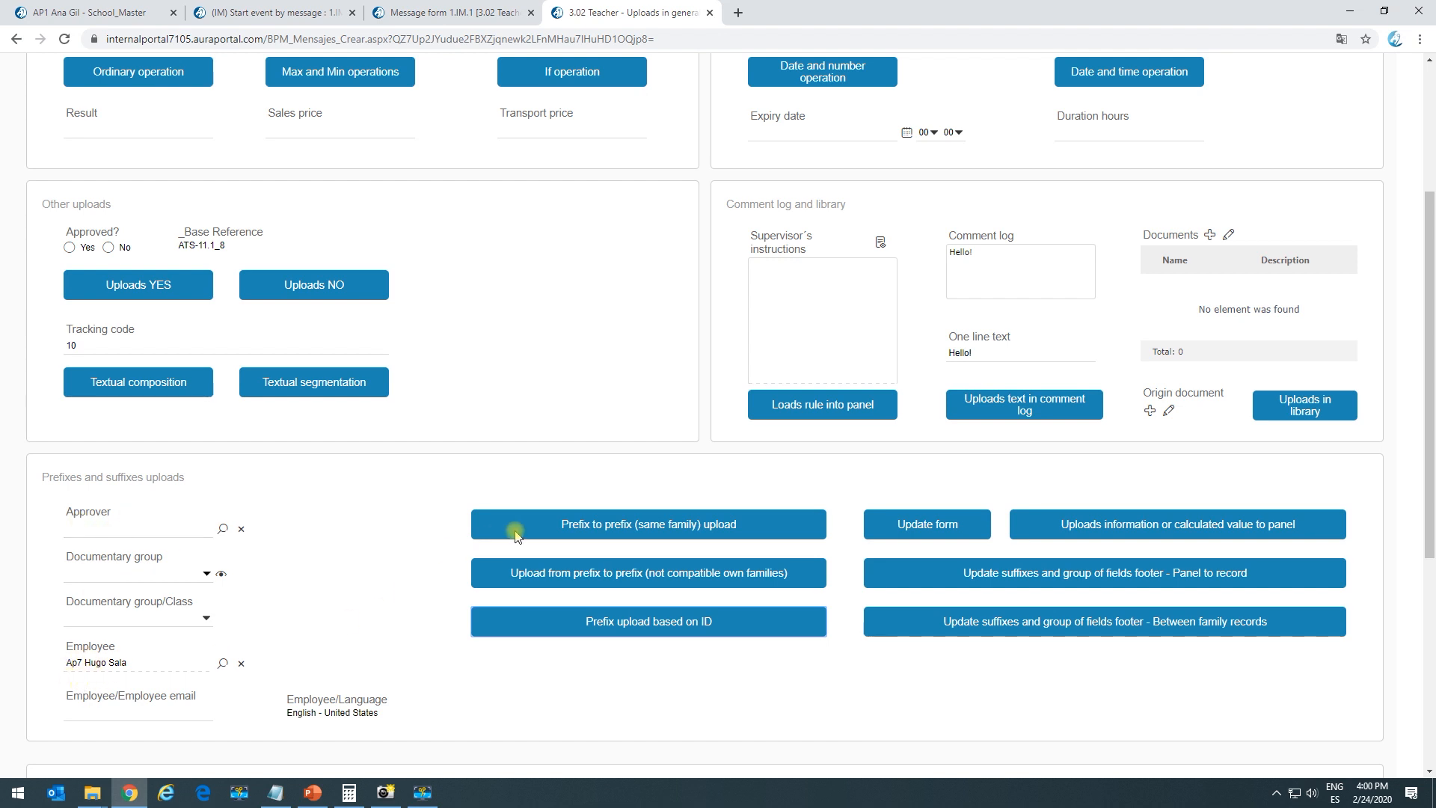
Step: Run the same-family prefix to prefix upload with the Approver empty and again with the Ap7 employee as Approver
{"action": "left_click", "coordinate": [590, 523]}
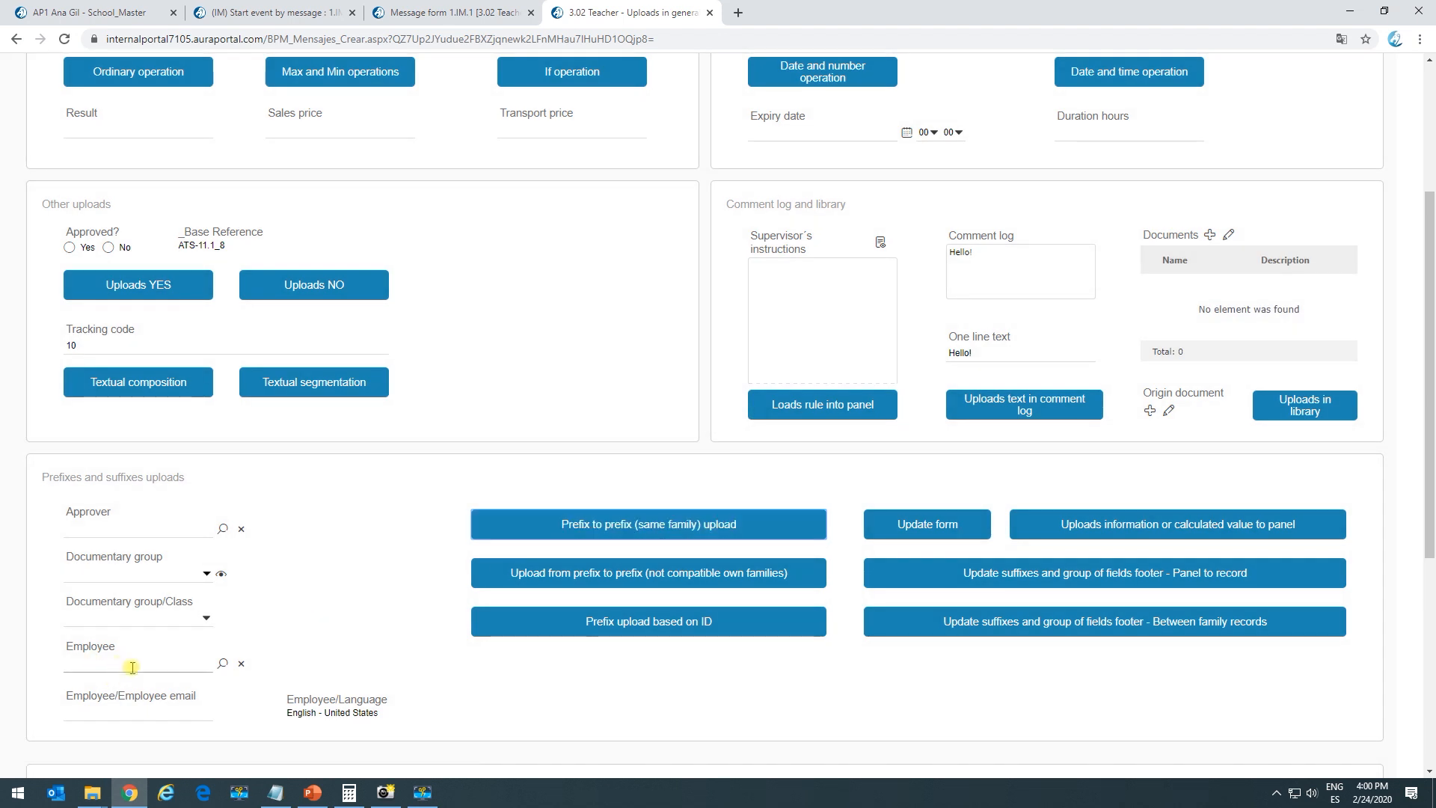
{"action": "left_click", "coordinate": [136, 529]}
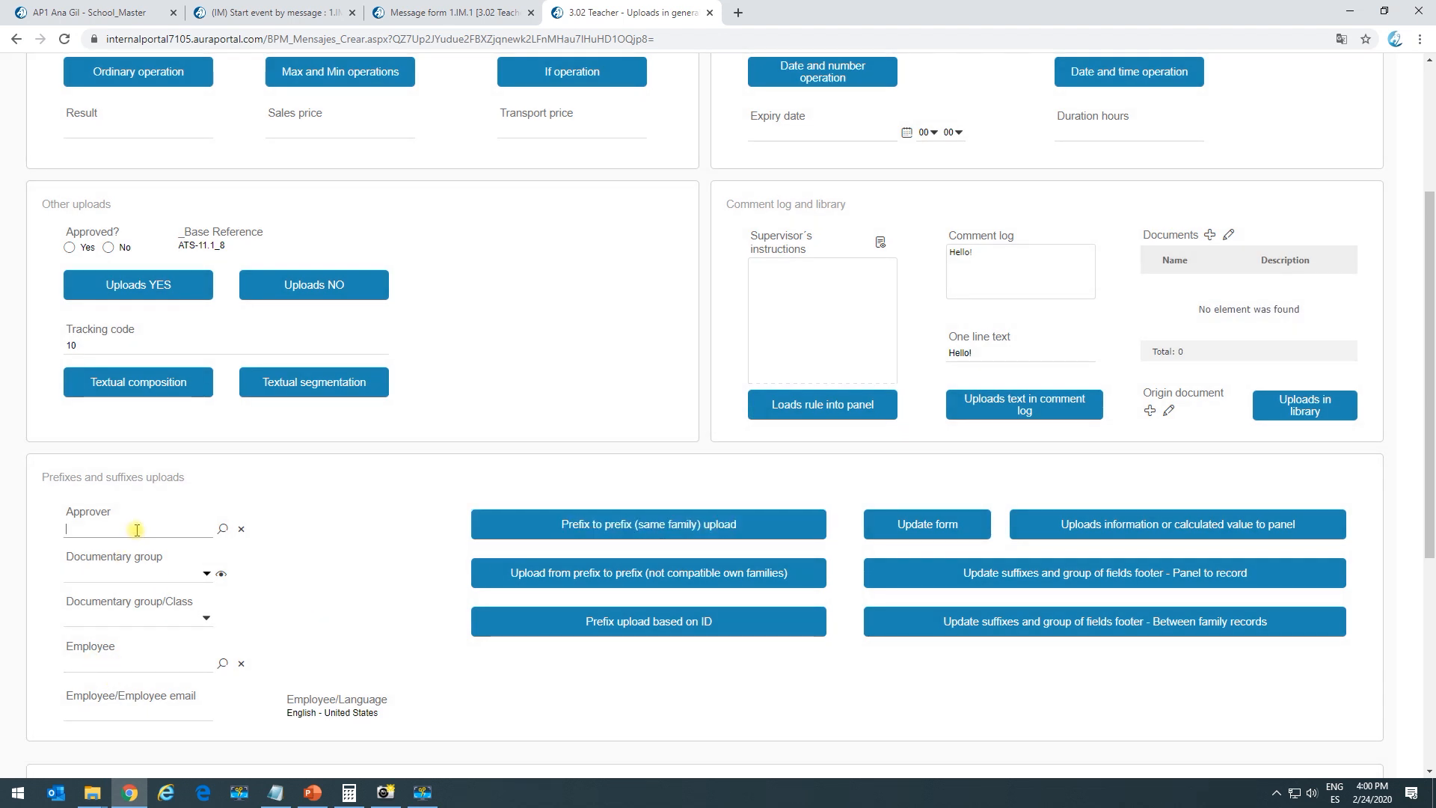
{"action": "type", "text": "7"}
{"action": "key", "text": "Return"}
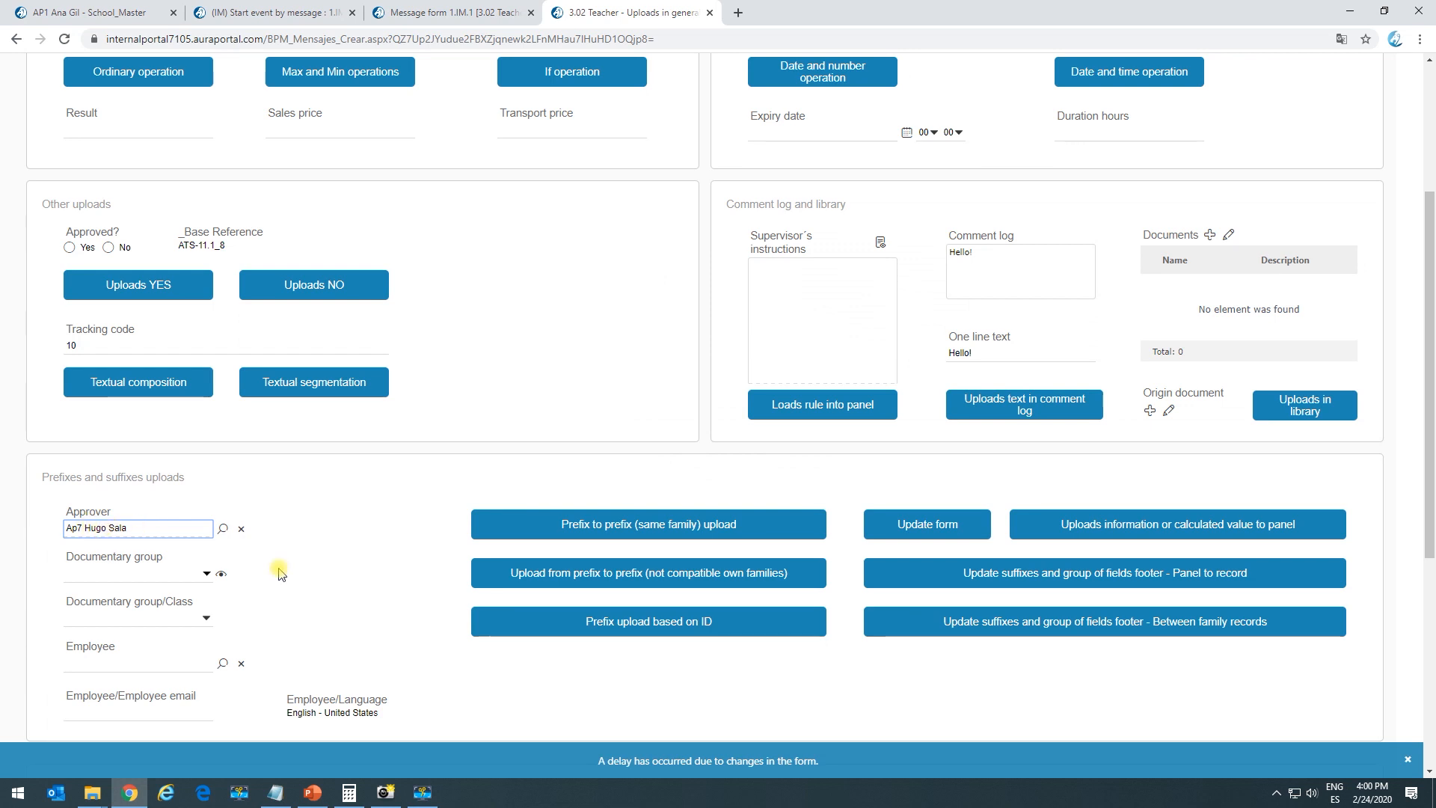
{"action": "left_click", "coordinate": [596, 525]}
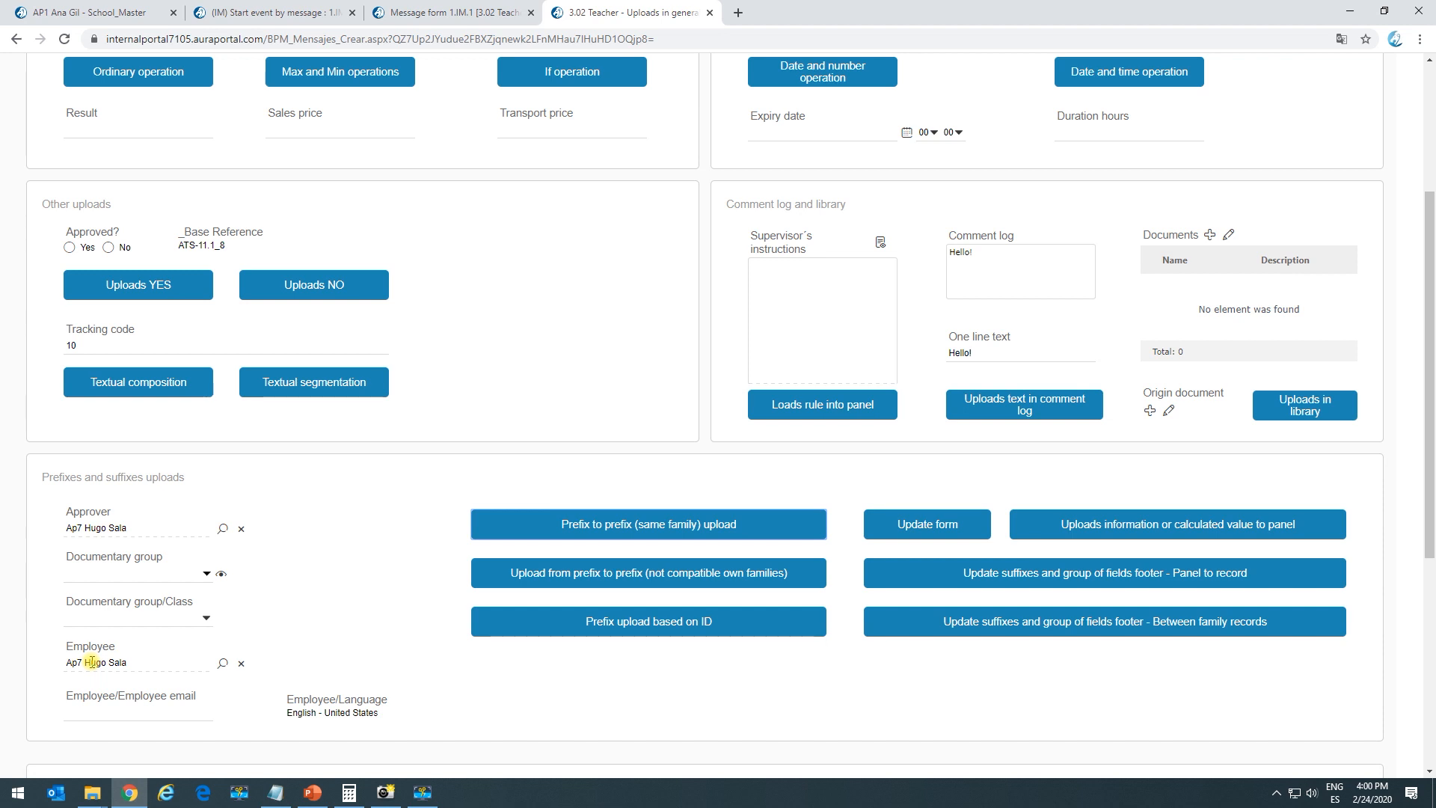
Step: Clear the Approver and run the same-family prefix to prefix upload to empty the Employee prefix
{"action": "left_click", "coordinate": [144, 527]}
{"action": "left_click", "coordinate": [239, 529]}
{"action": "left_click", "coordinate": [798, 199]}
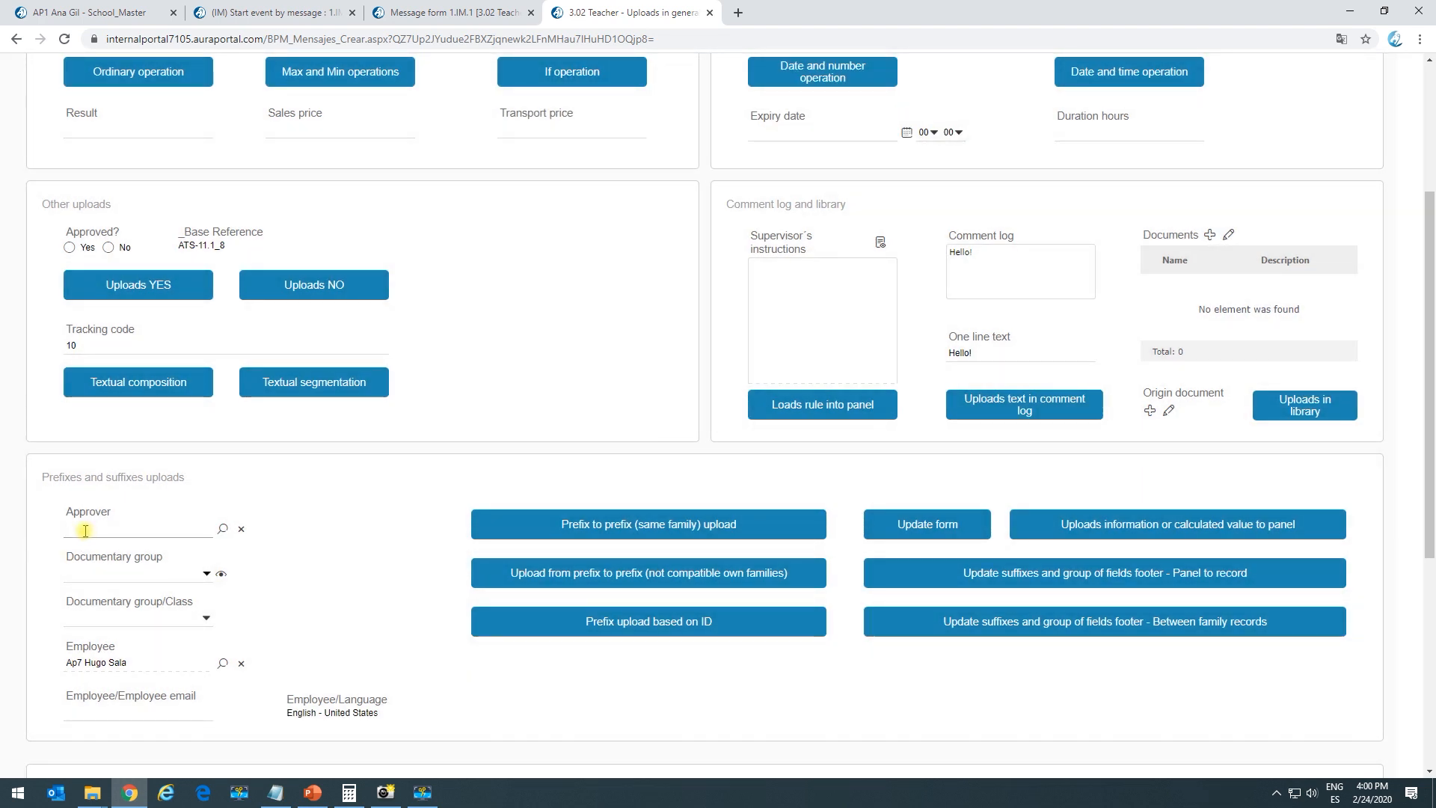
{"action": "left_click", "coordinate": [586, 524]}
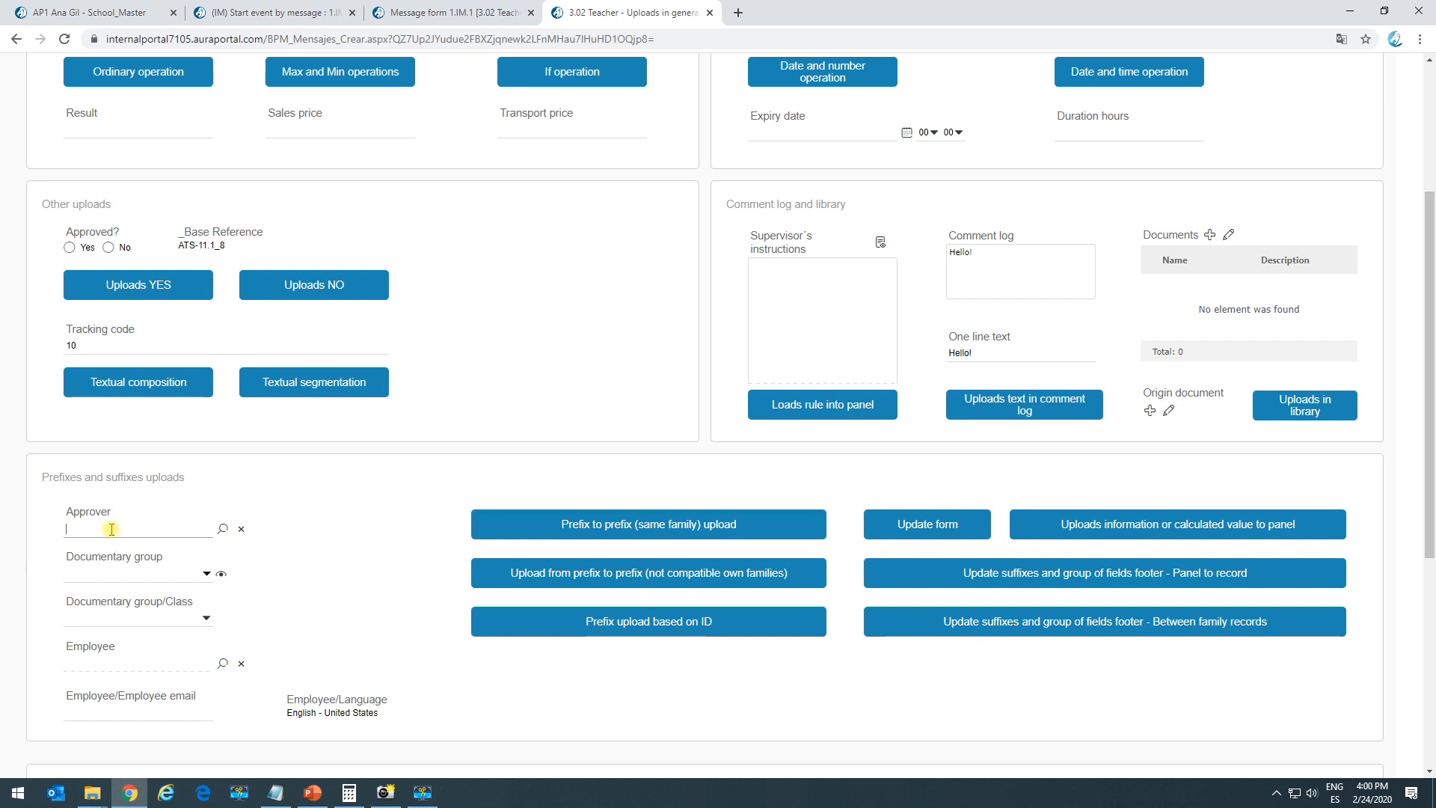
Step: Set the Approver to the AP2 employee and copy it into the Employee prefix with the same-family upload
{"action": "left_click", "coordinate": [178, 530]}
{"action": "type", "text": "2"}
{"action": "left_click", "coordinate": [150, 475]}
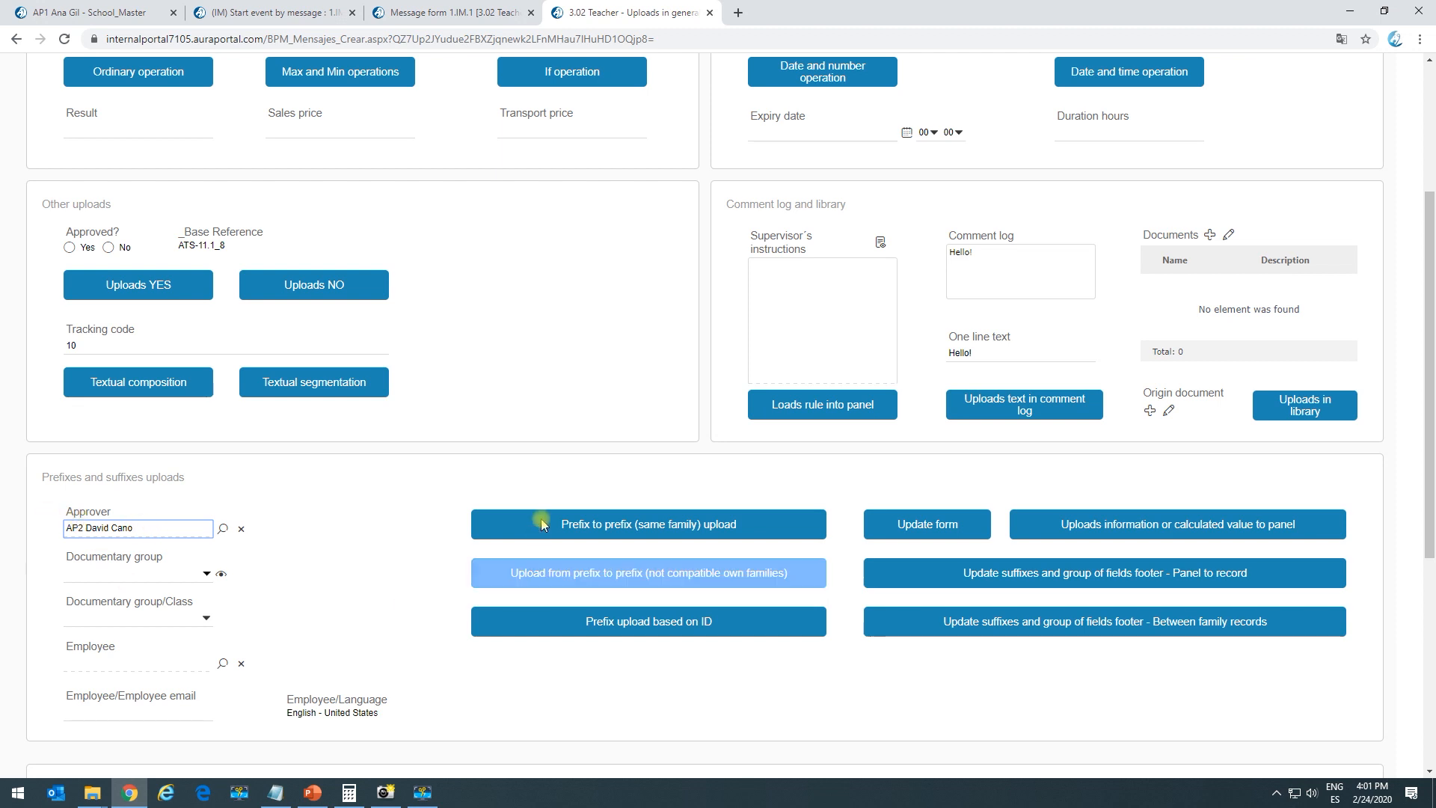
{"action": "left_click", "coordinate": [580, 527]}
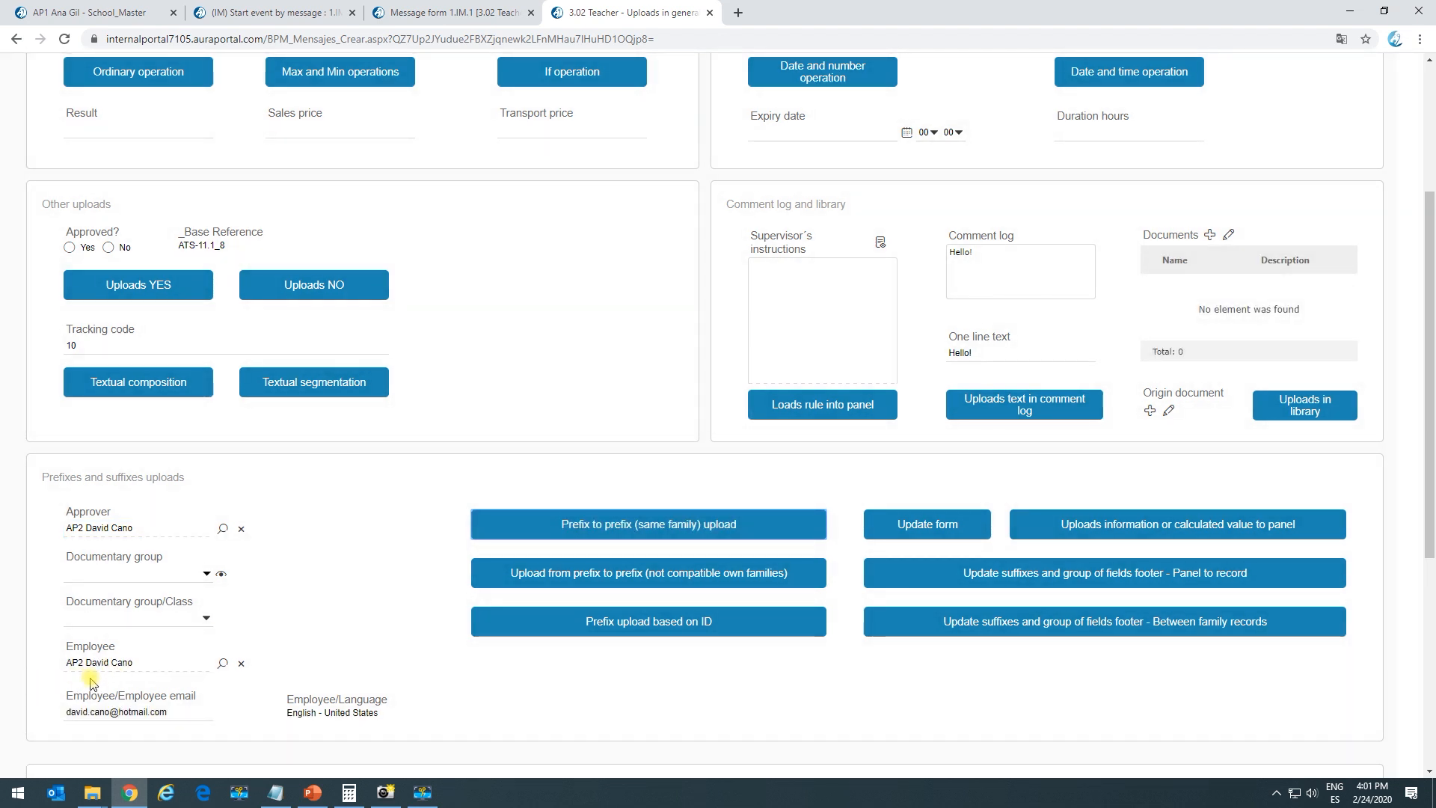
Step: In the form design, leave the direct upload, system task and actions button settings of "Prefix upload based on ID" without saving
{"action": "left_click", "coordinate": [447, 11]}
{"action": "left_click", "coordinate": [391, 142]}
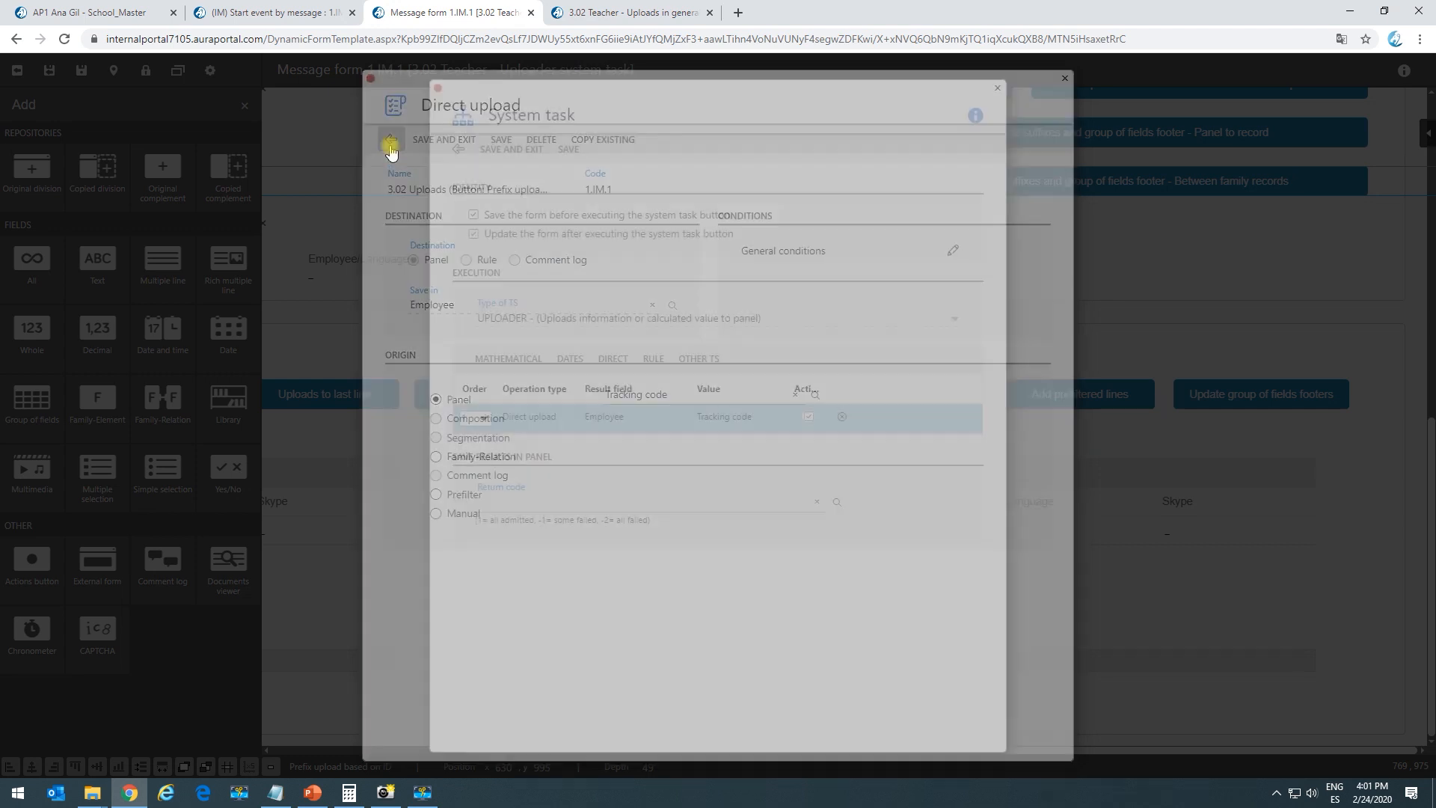
{"action": "left_click", "coordinate": [459, 152]}
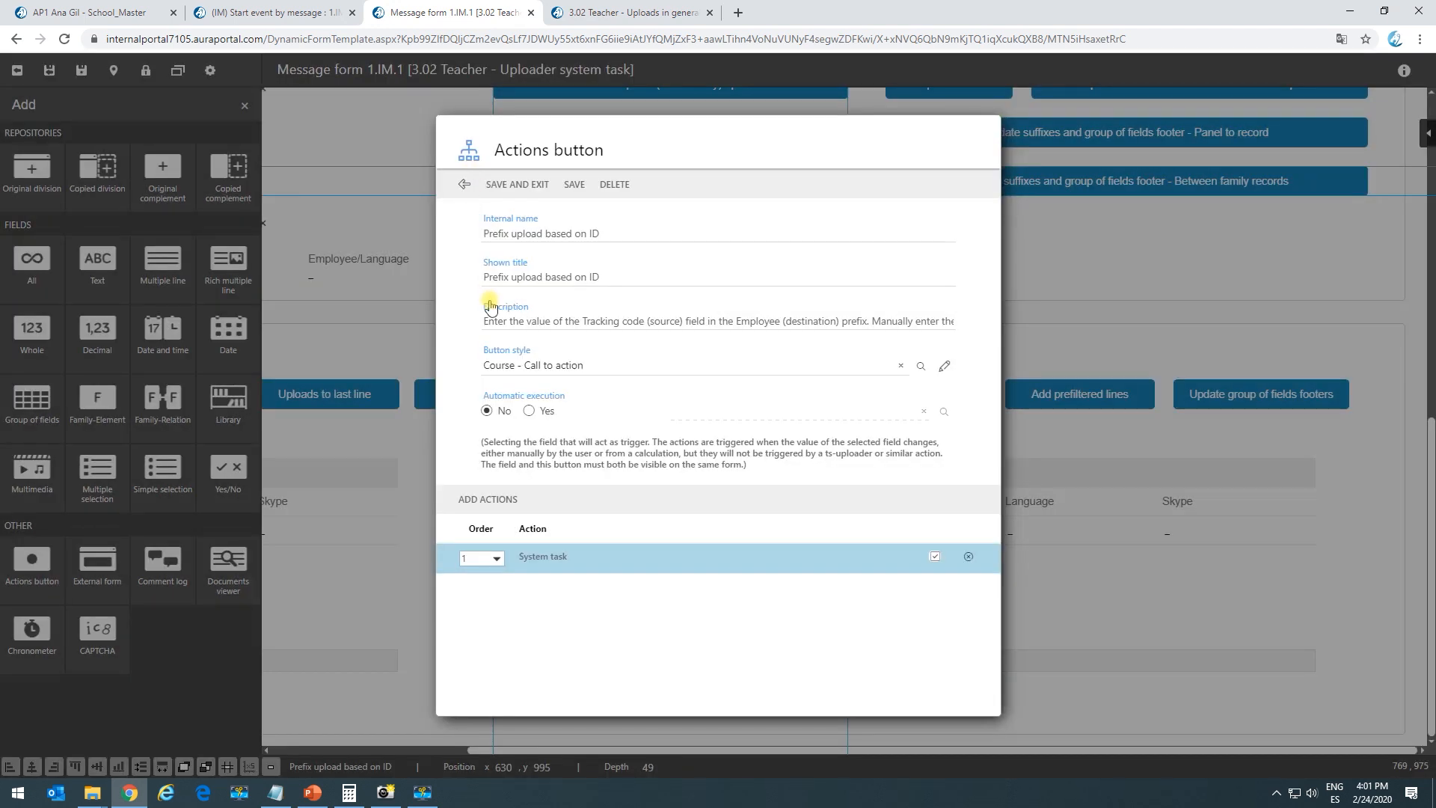
{"action": "left_click", "coordinate": [460, 187]}
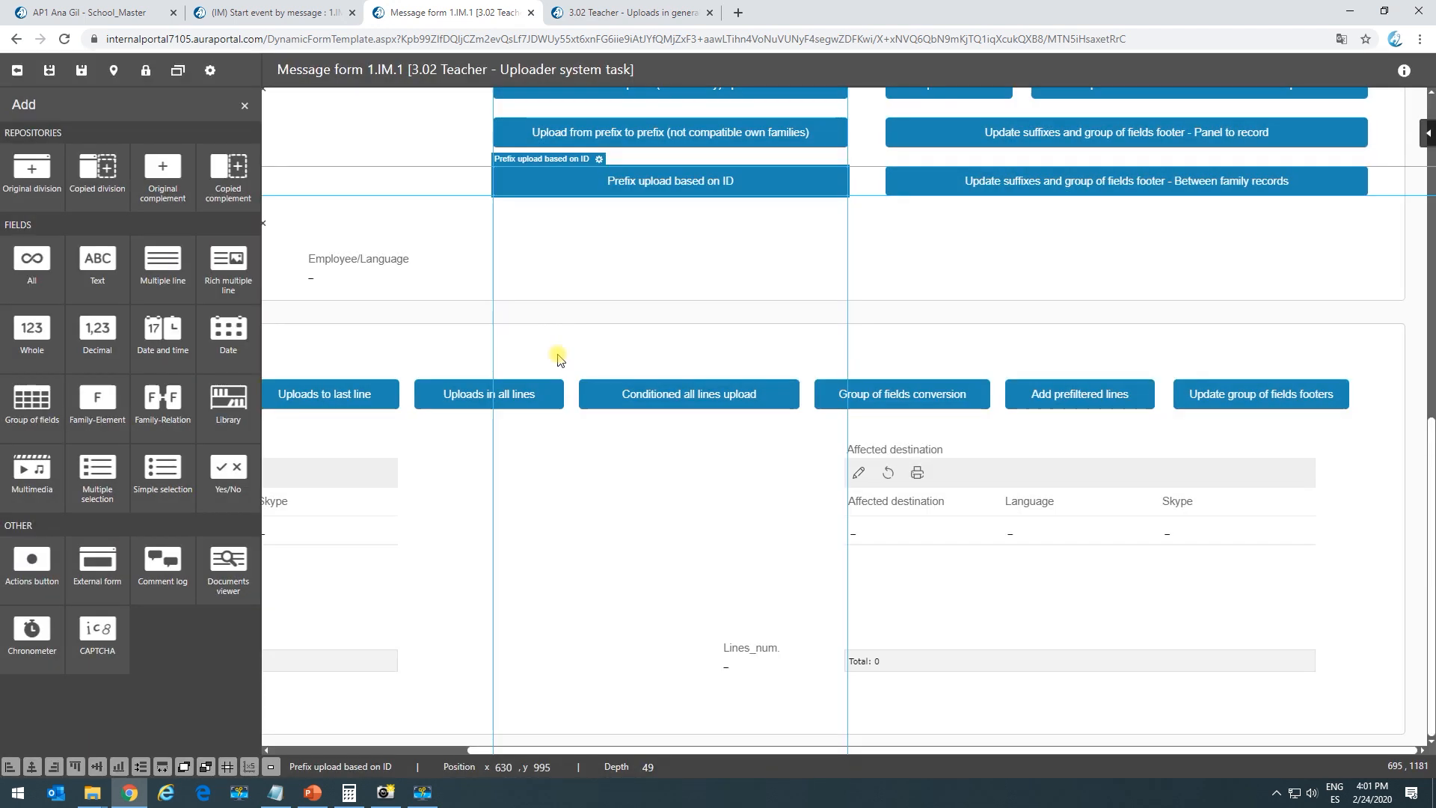
Step: Deselect the "Prefix upload based on ID" button and close the Add panel in the form design
{"action": "left_click", "coordinate": [481, 227]}
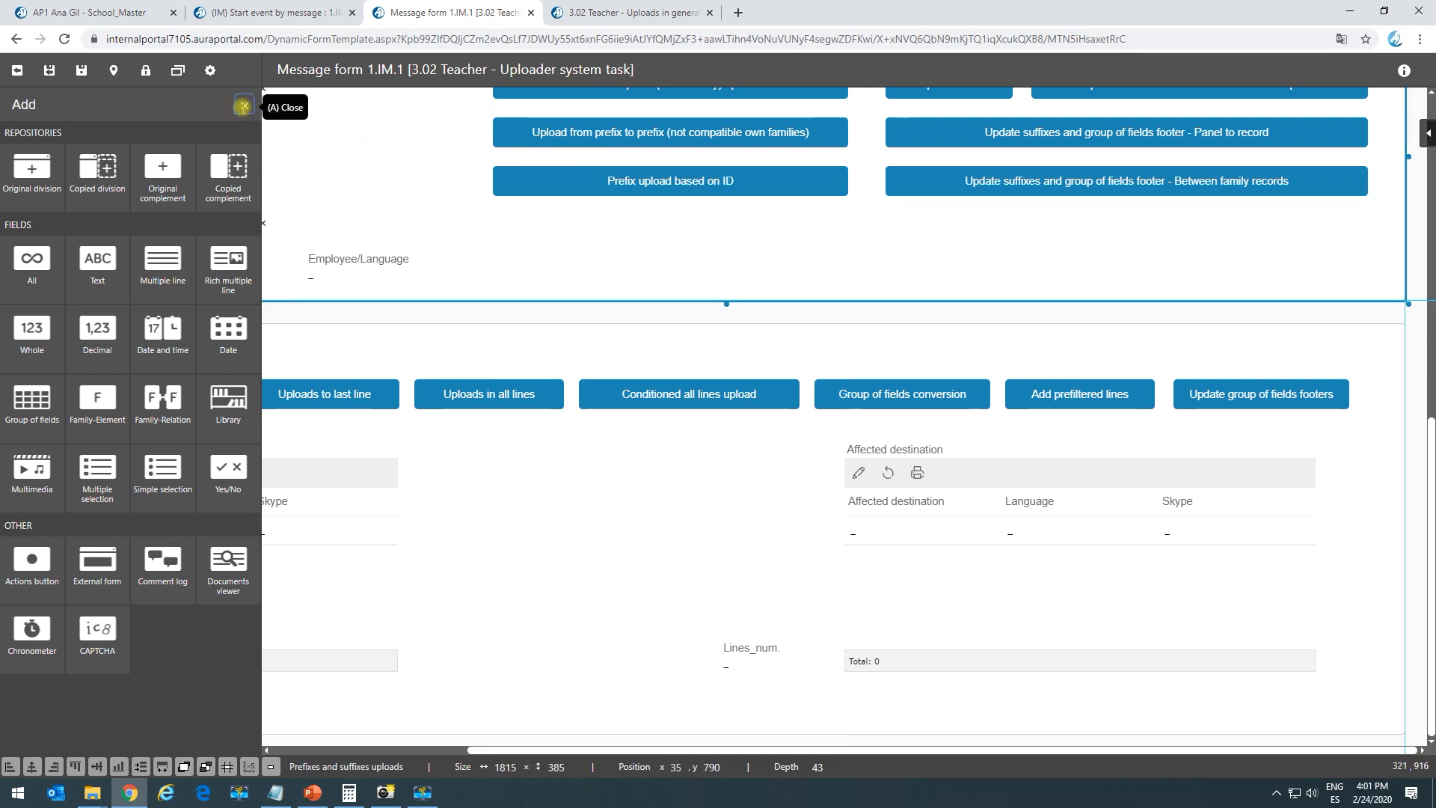
{"action": "left_click", "coordinate": [245, 106]}
{"action": "left_click", "coordinate": [233, 109]}
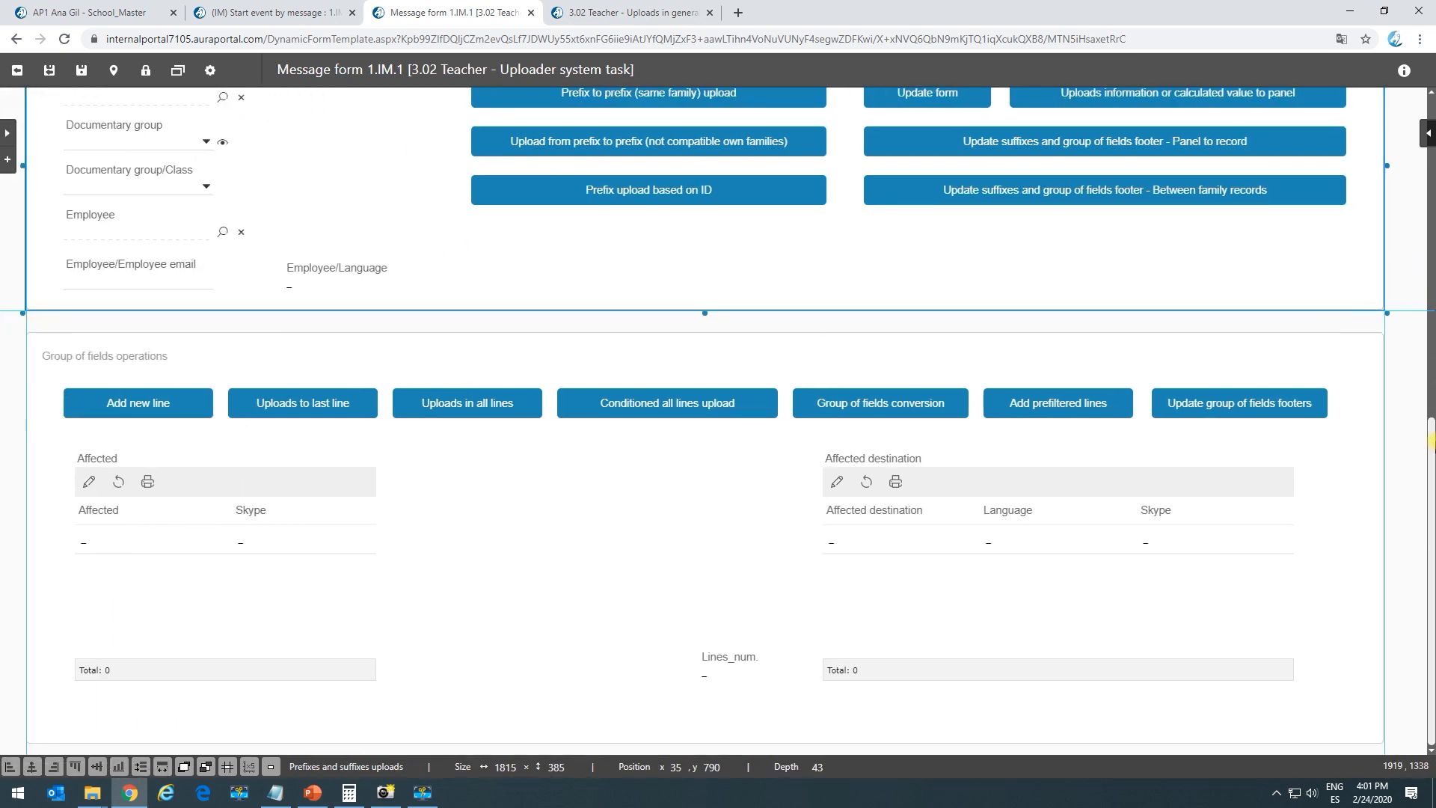
Step: Examine the system task and direct upload settings of the "Prefix to prefix (same family) upload" button, leaving both without saving
{"action": "scroll", "coordinate": [1412, 311], "scroll_direction": "up", "scroll_amount": 3}
{"action": "left_click", "coordinate": [609, 376]}
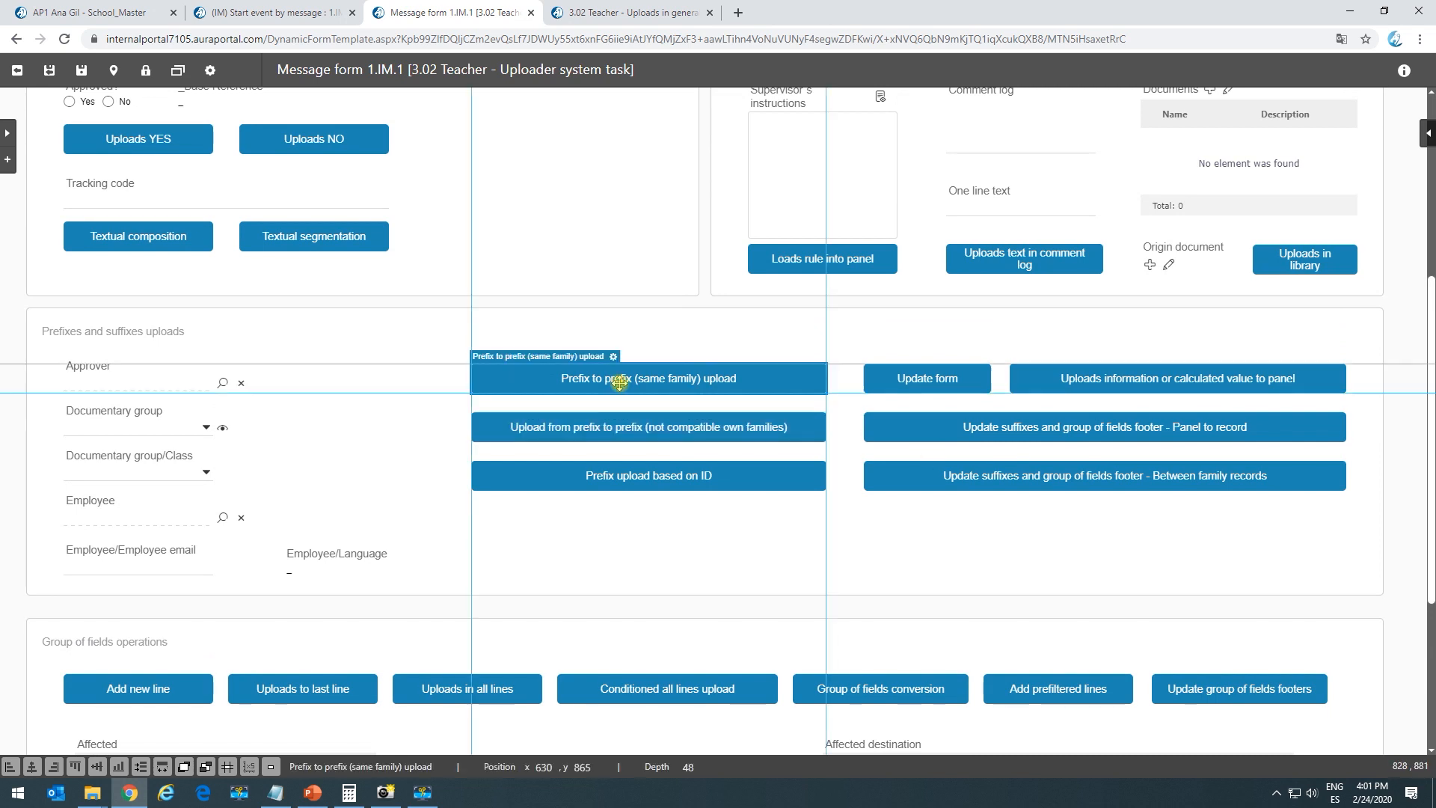
{"action": "left_click", "coordinate": [614, 357]}
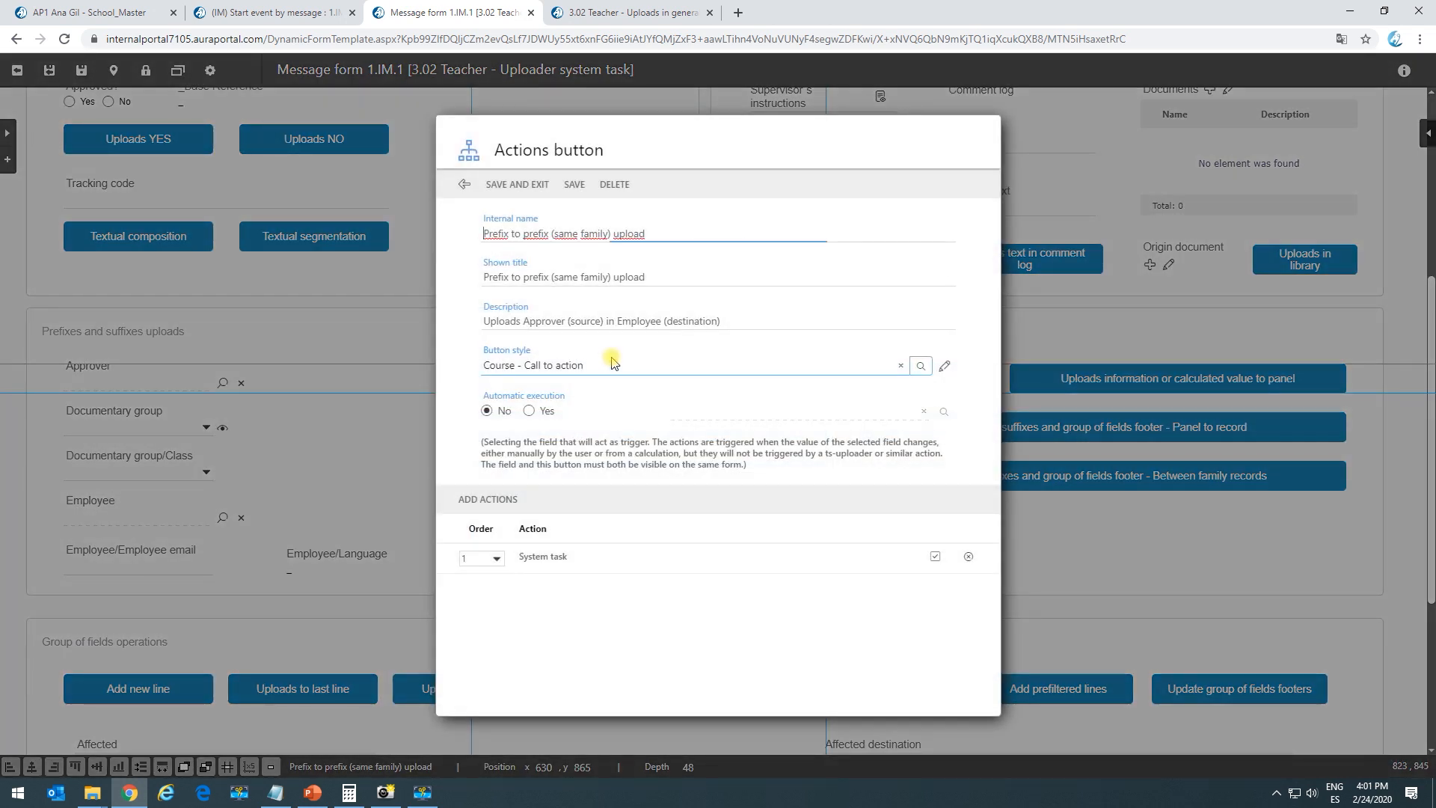
{"action": "left_click", "coordinate": [560, 557]}
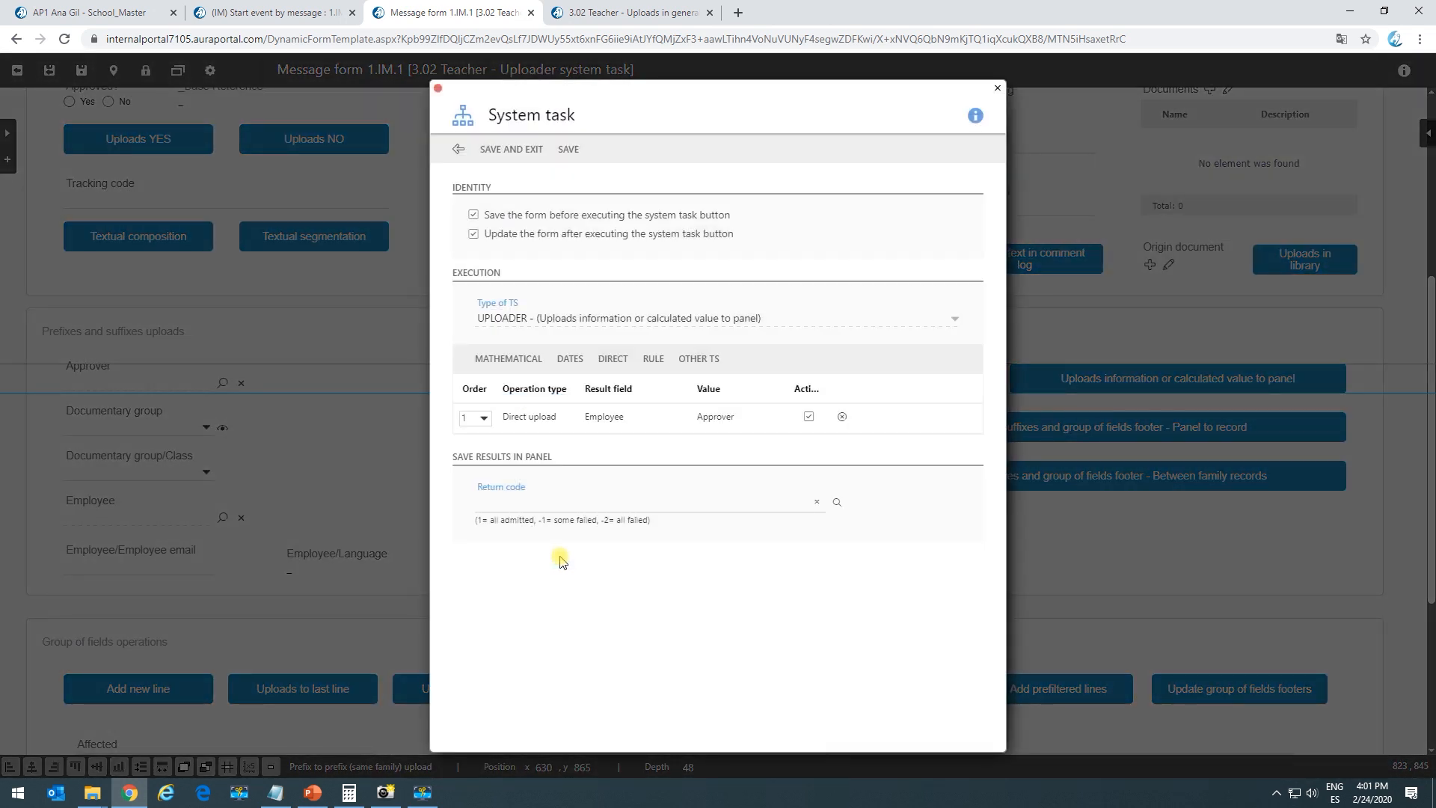
{"action": "left_click", "coordinate": [602, 419]}
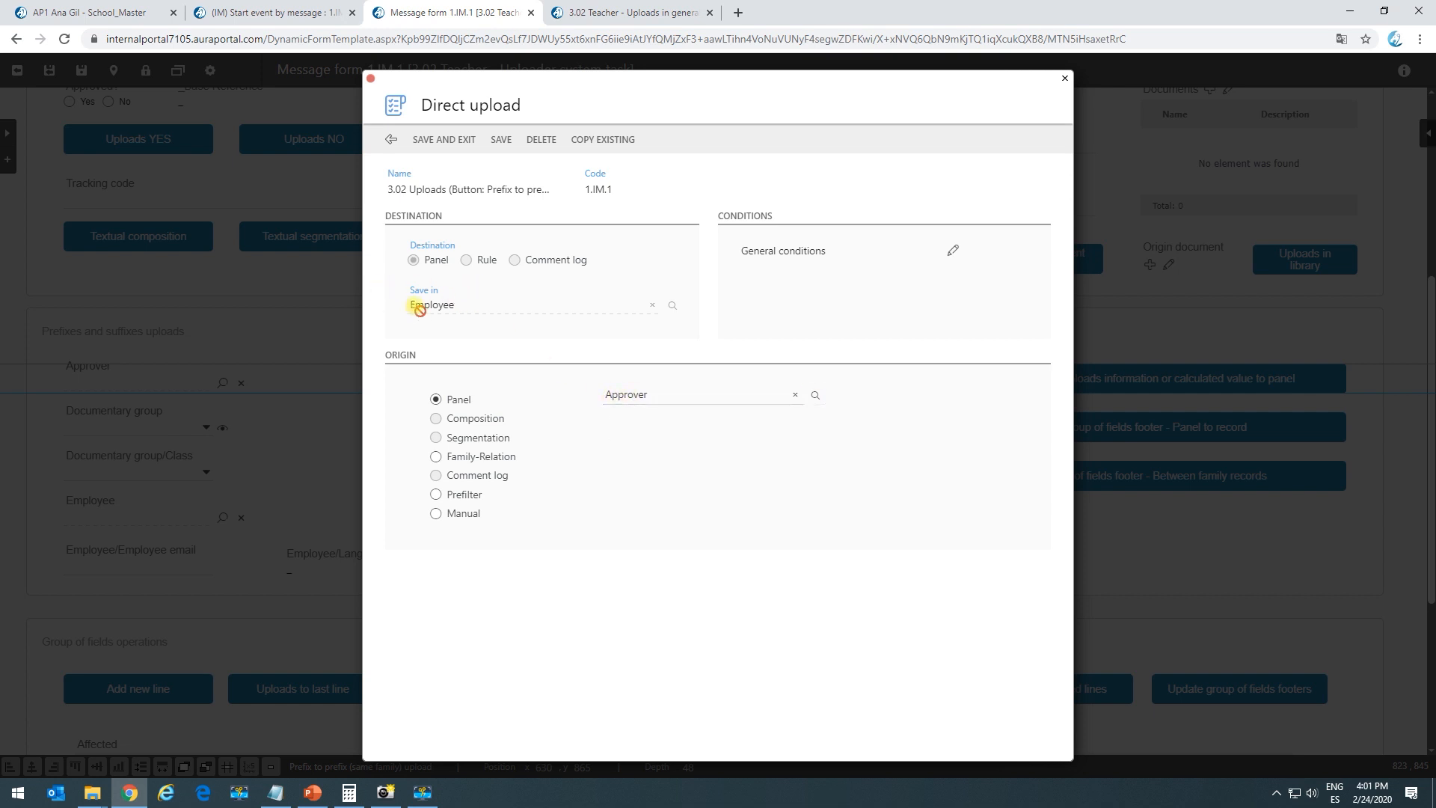
{"action": "left_click", "coordinate": [396, 146]}
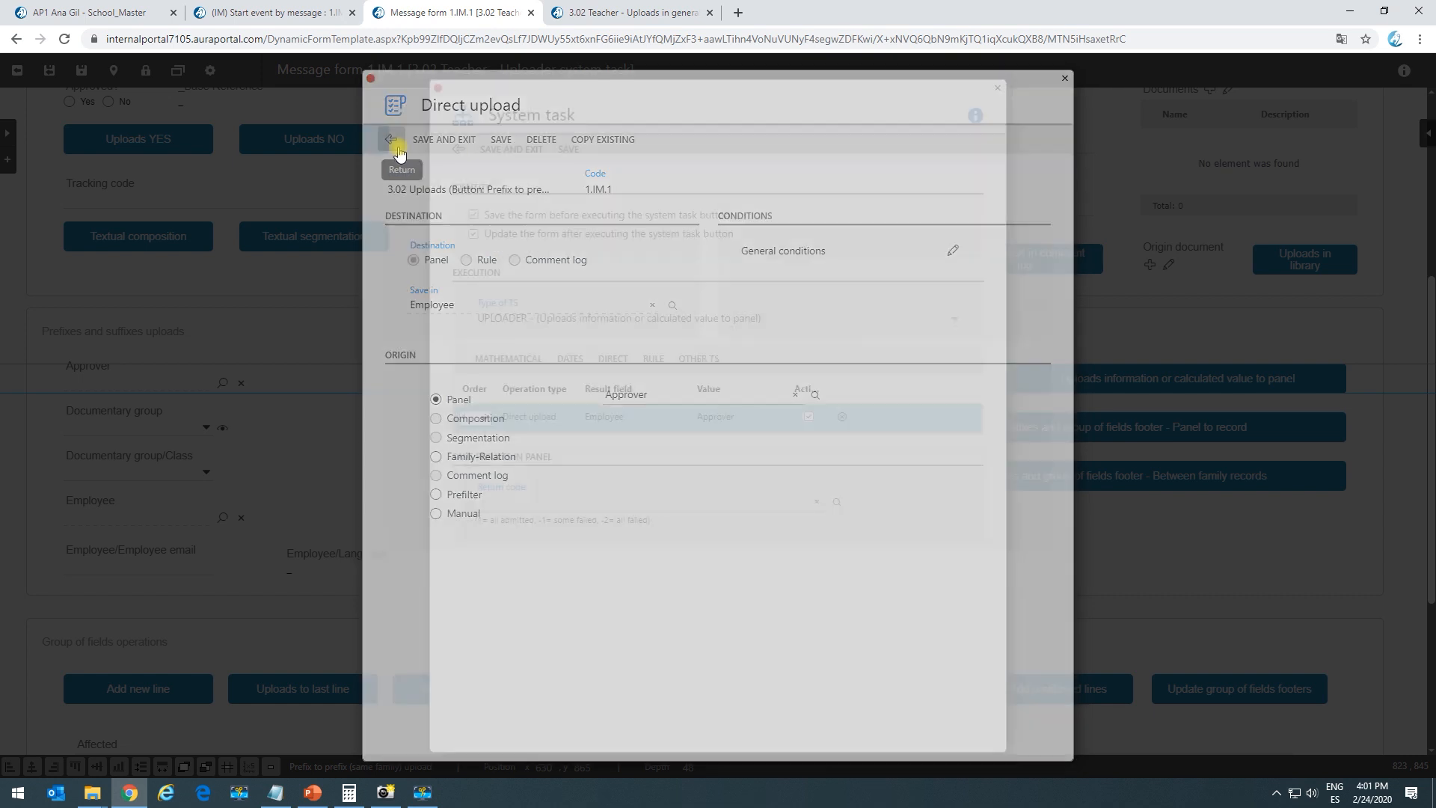
{"action": "left_click", "coordinate": [458, 148]}
Step: In the running Uploads form, unlink the elements from the Employee and Approver prefixes
{"action": "left_click", "coordinate": [567, 12]}
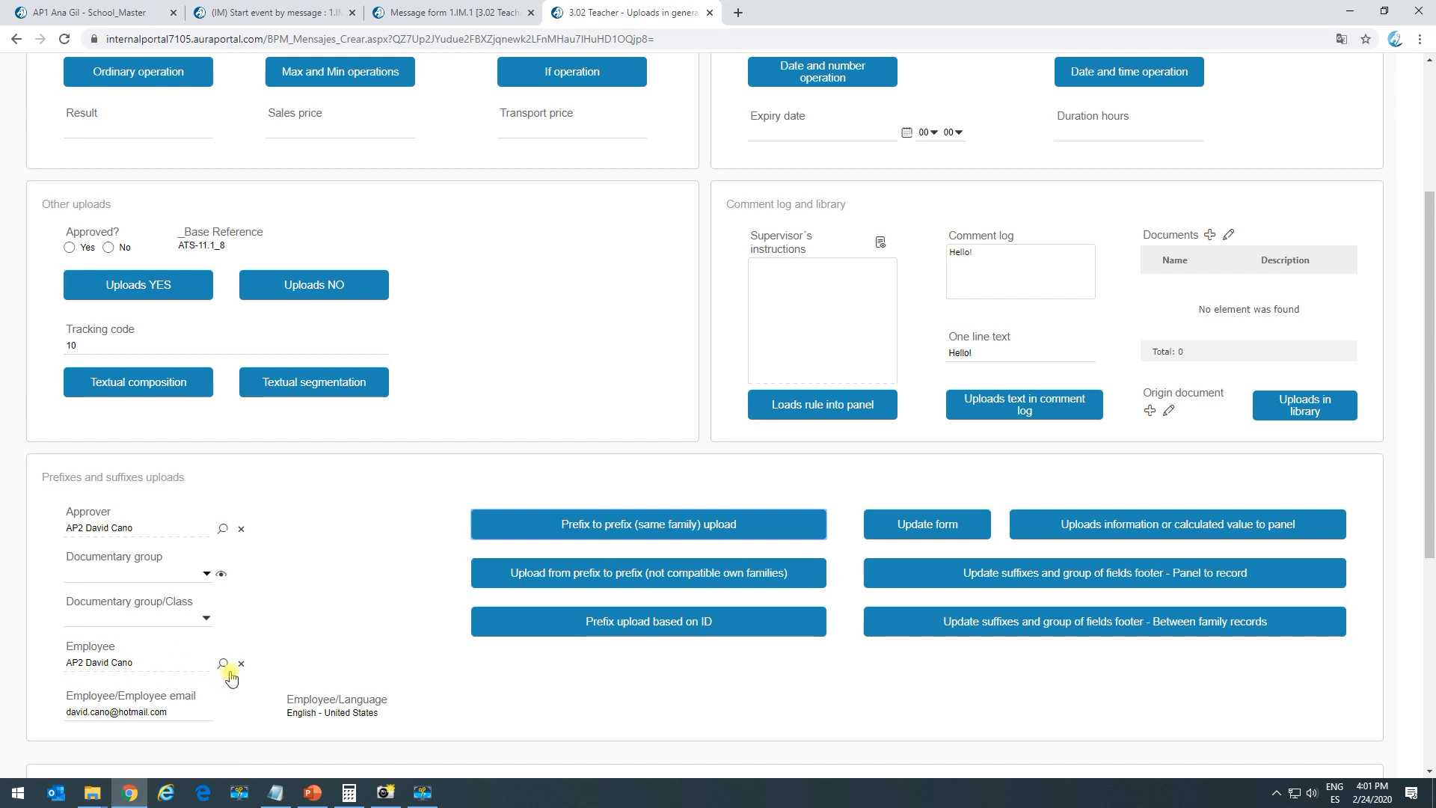
{"action": "left_click", "coordinate": [253, 632]}
{"action": "left_click", "coordinate": [819, 208]}
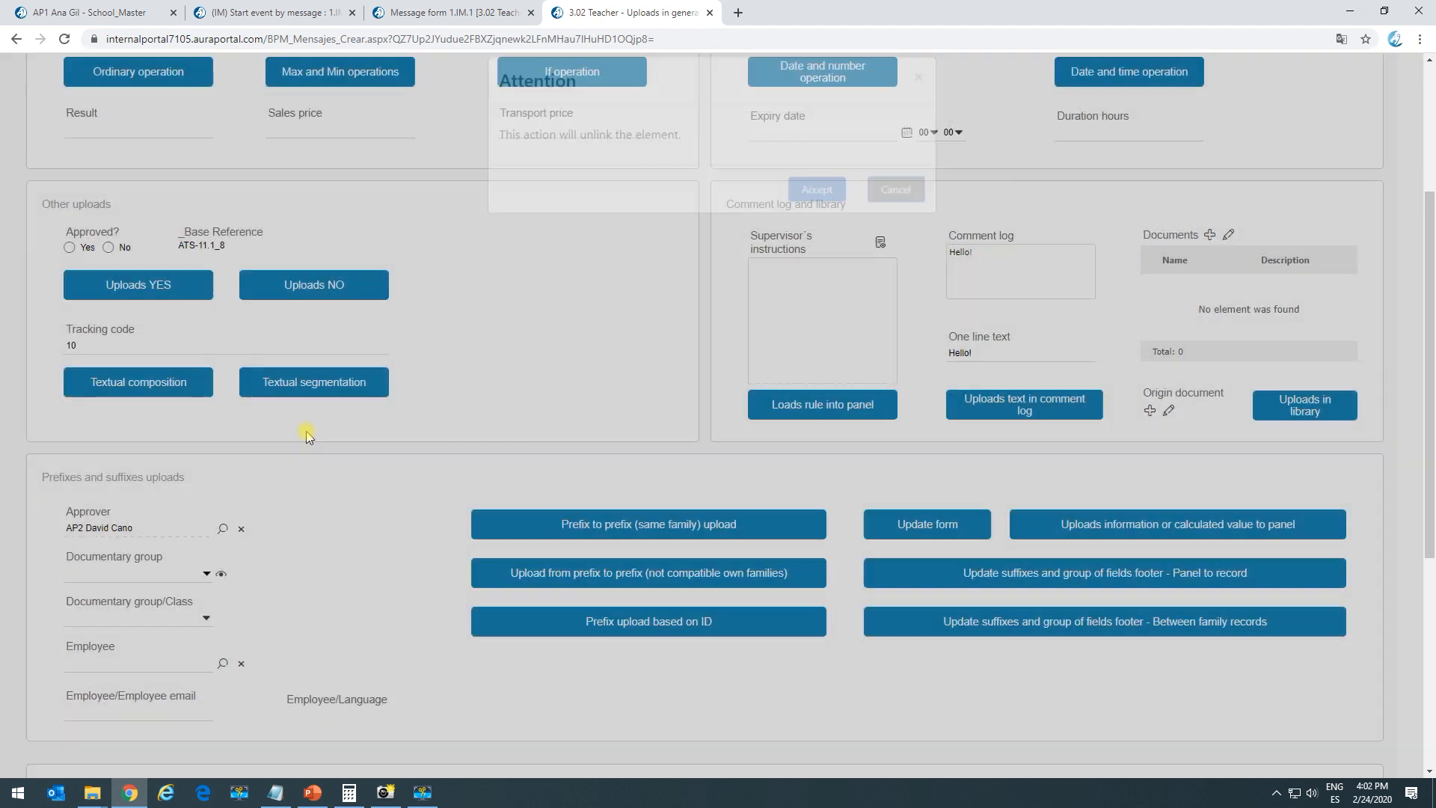
{"action": "left_click", "coordinate": [240, 528]}
{"action": "left_click", "coordinate": [816, 207]}
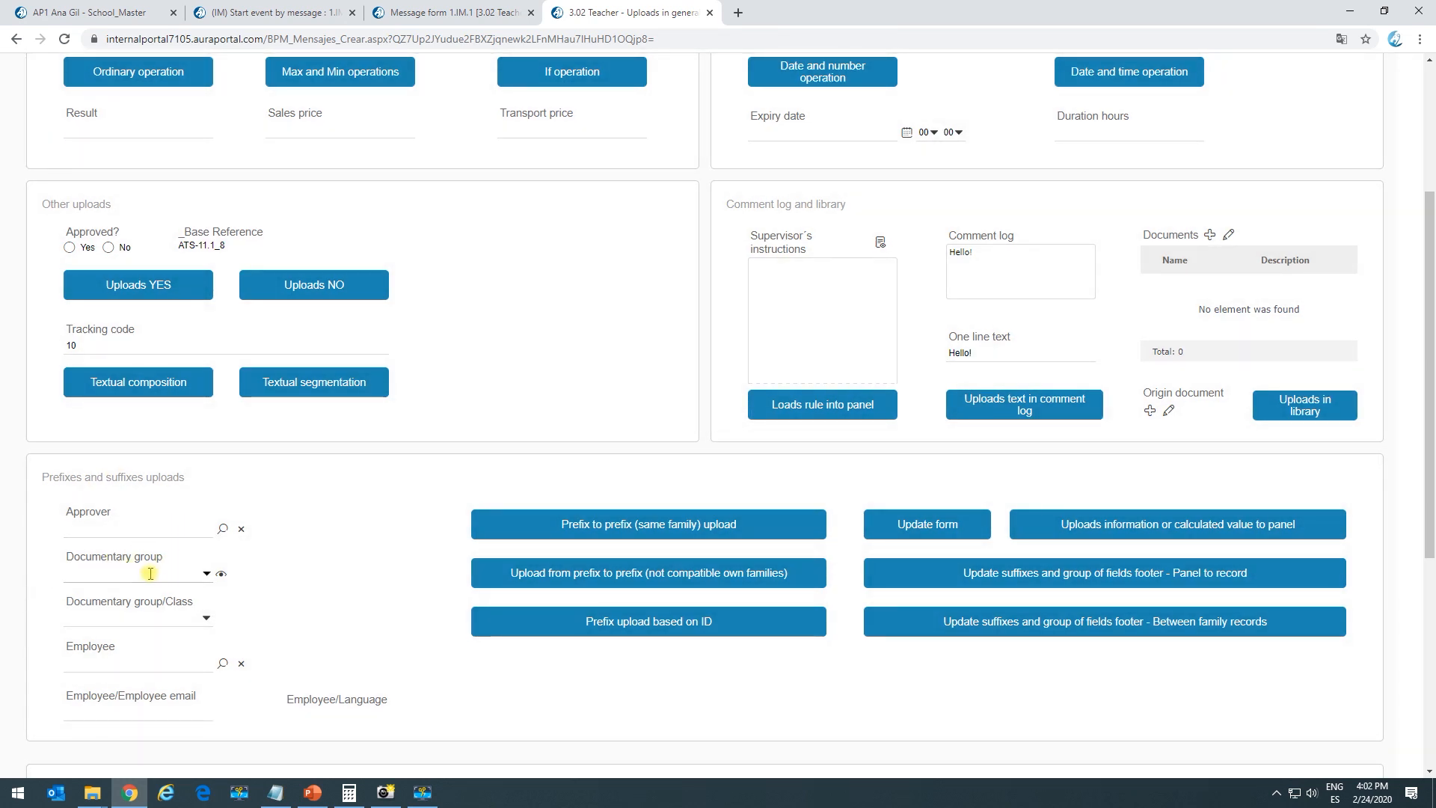
Step: Set the Documentary group to Forms and review its record, including the Editor and Approver
{"action": "left_click", "coordinate": [203, 574]}
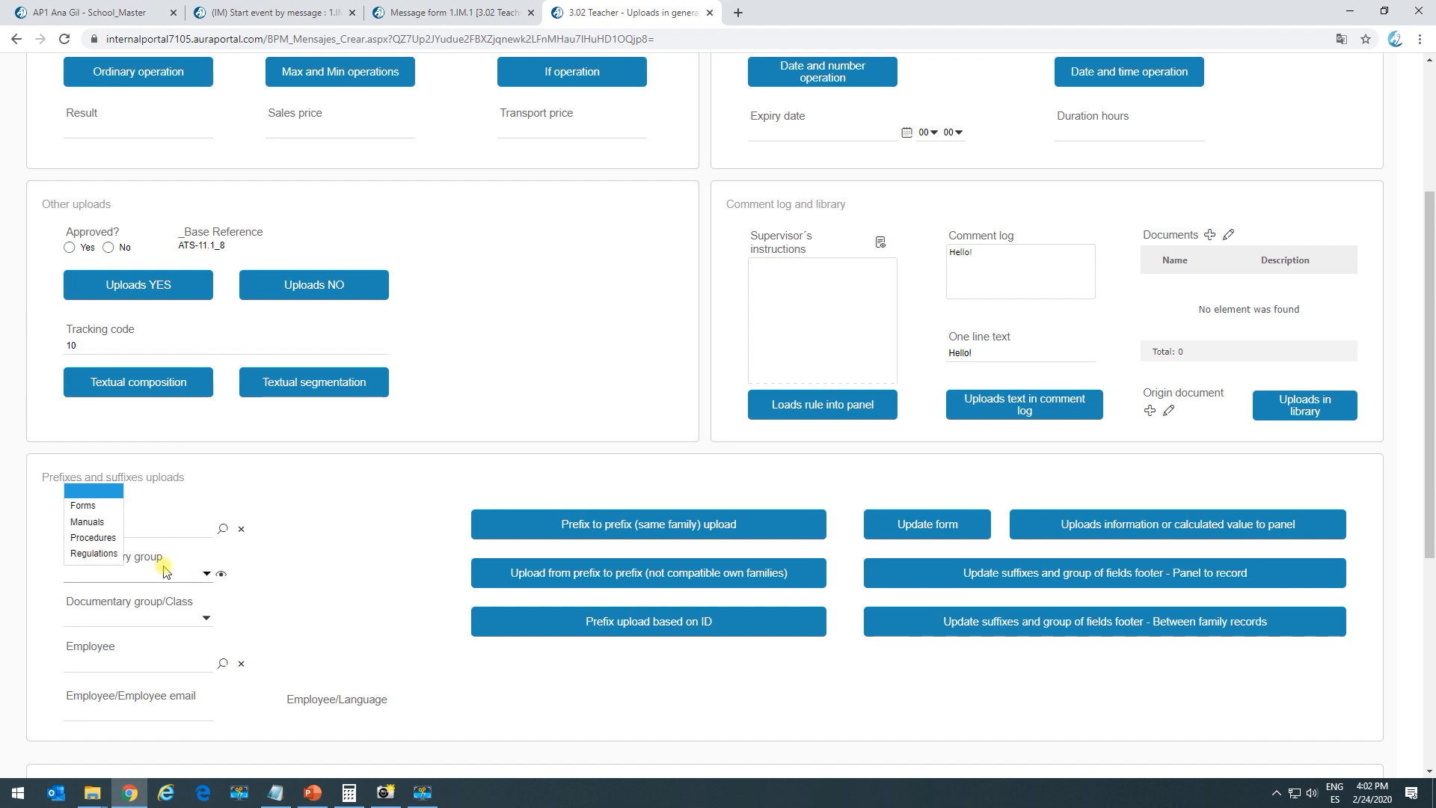
{"action": "left_click", "coordinate": [83, 505]}
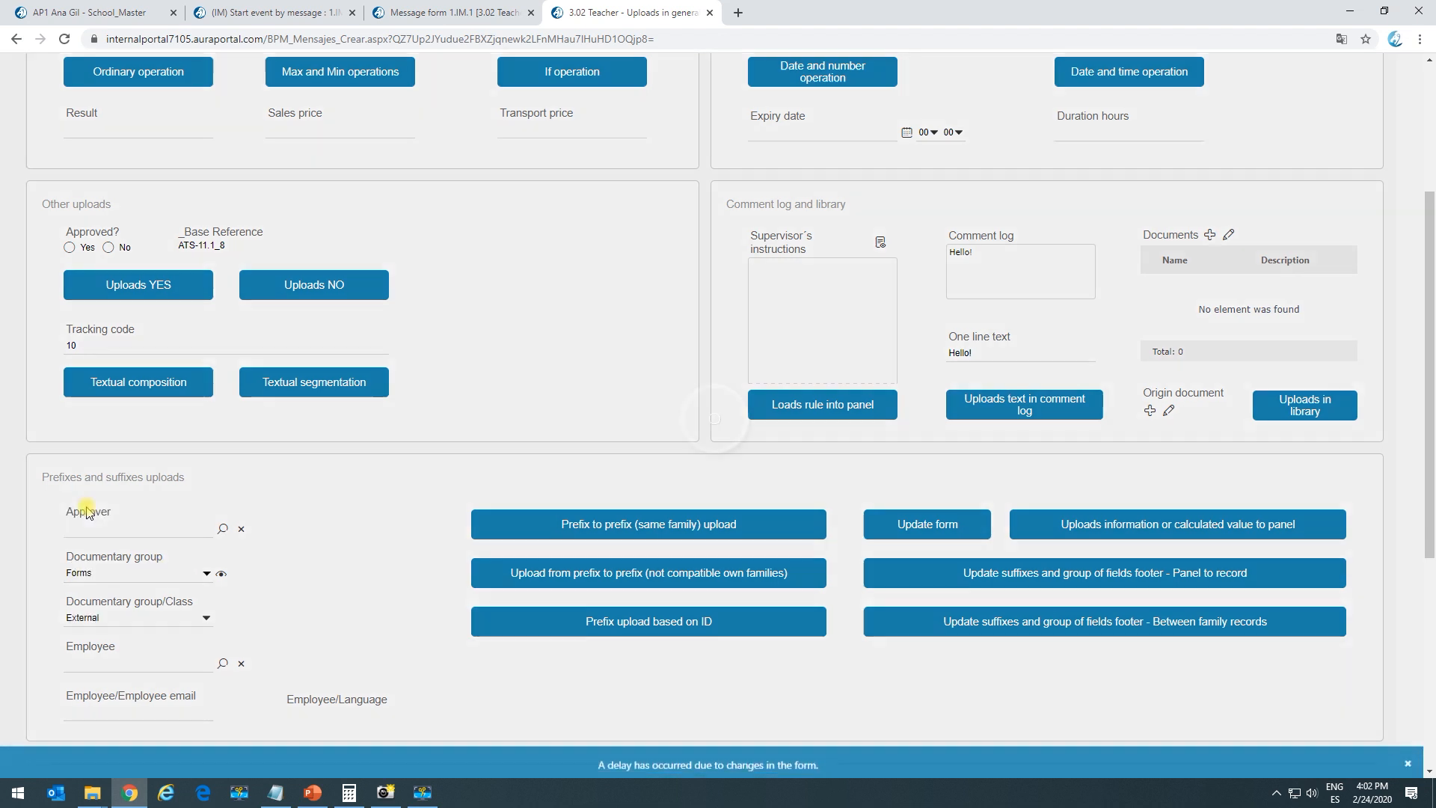
{"action": "left_click", "coordinate": [222, 573]}
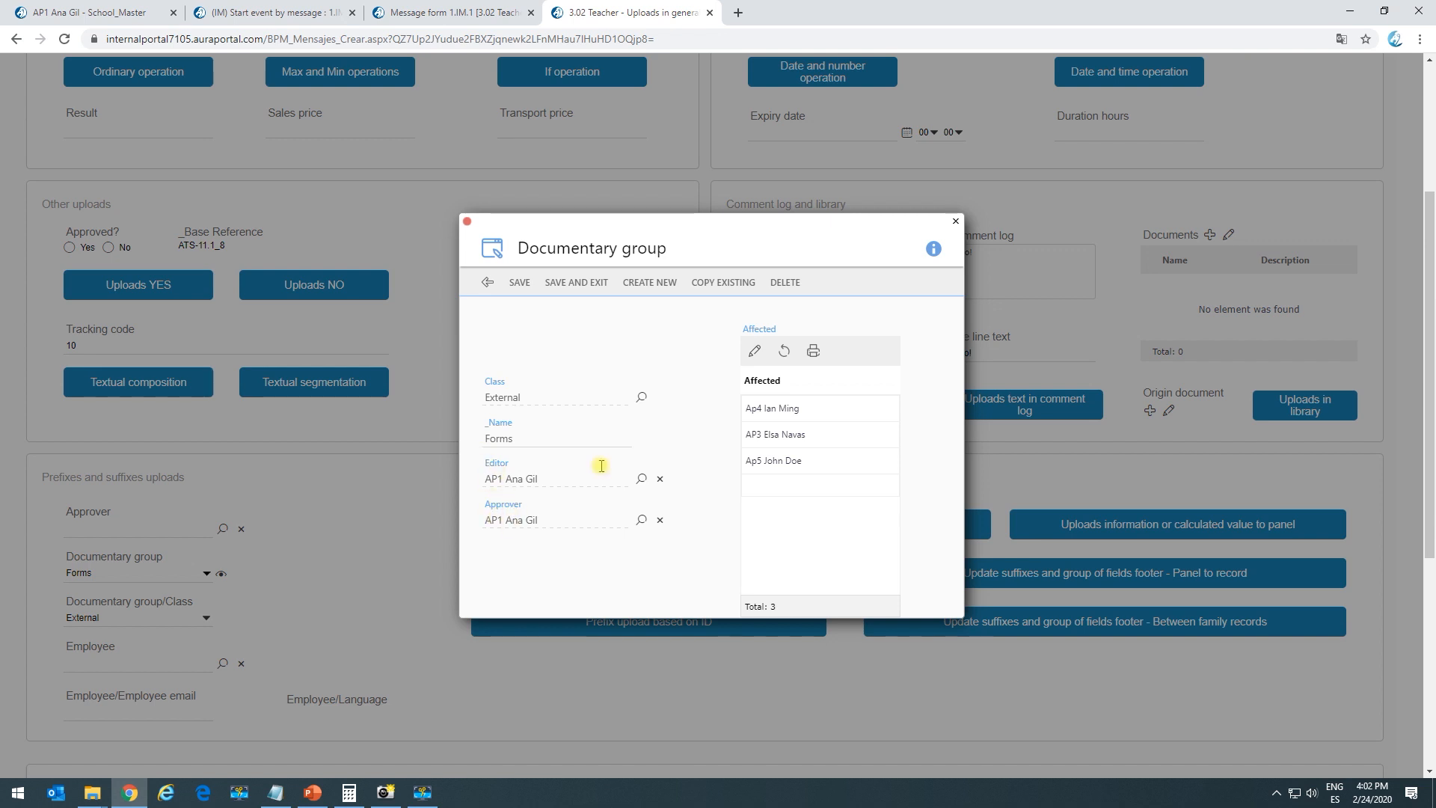
{"action": "left_click", "coordinate": [955, 220]}
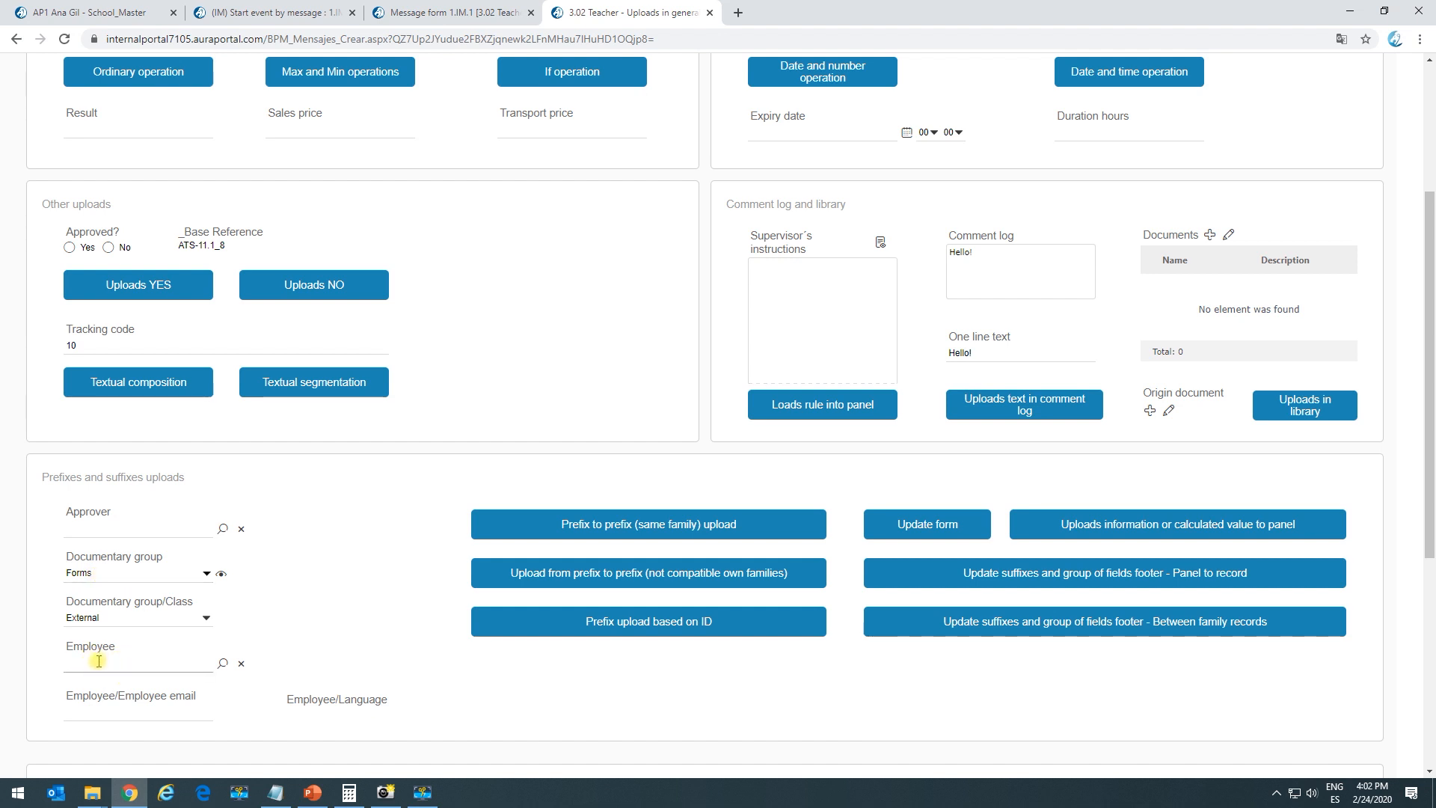
Step: Run the prefix to prefix upload for not compatible own families and compare the Employee with the Forms record's Editor
{"action": "left_click", "coordinate": [550, 573]}
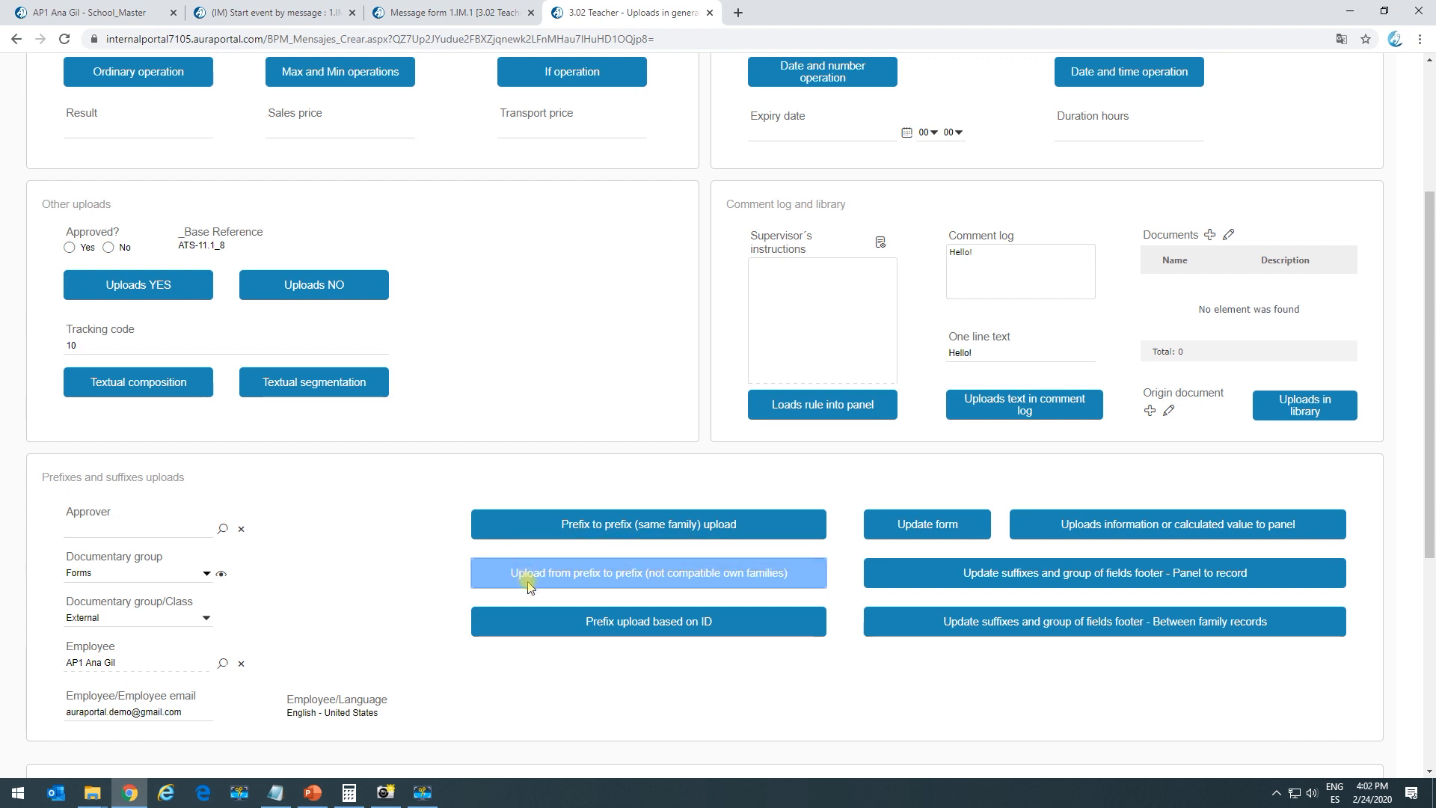
{"action": "left_click", "coordinate": [221, 574]}
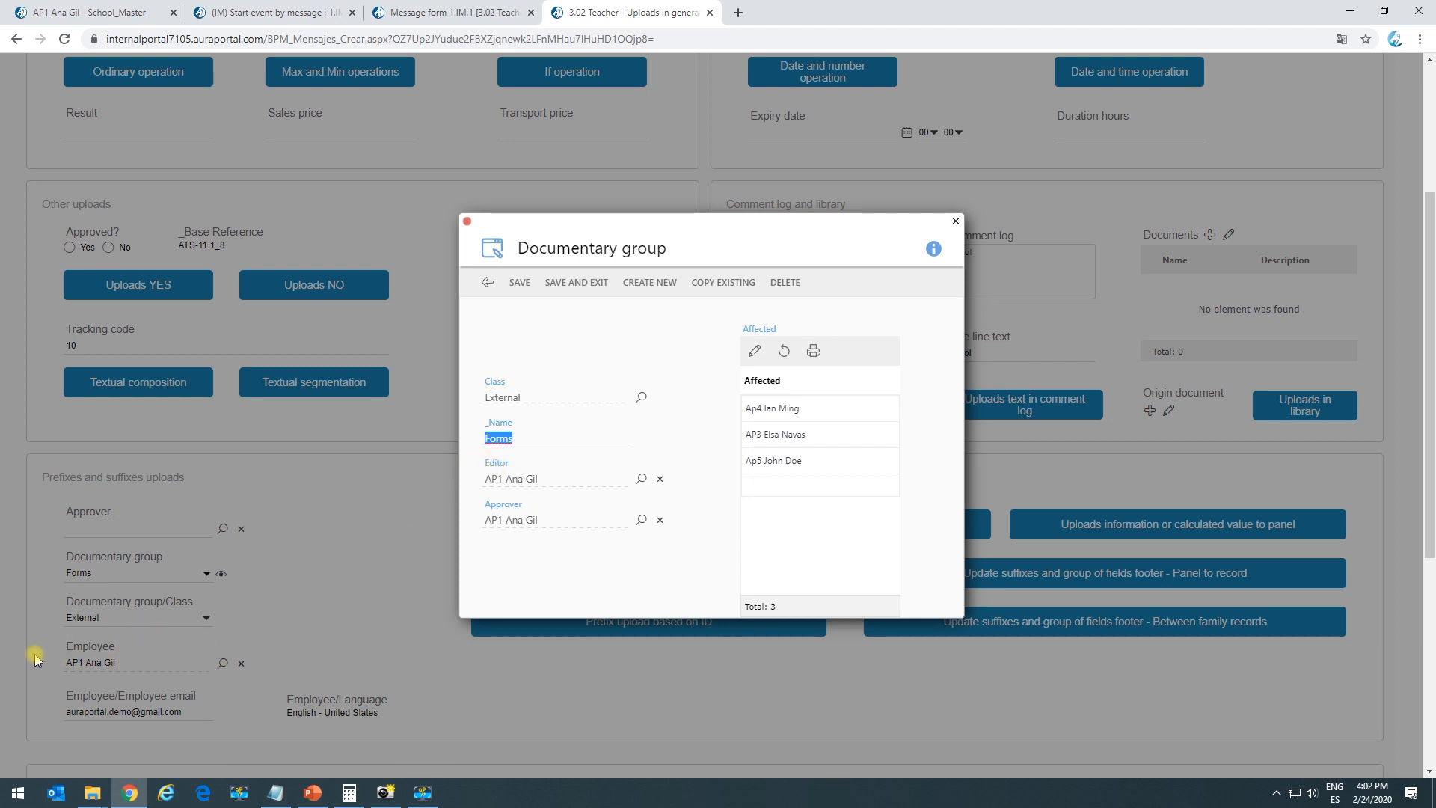
{"action": "left_click", "coordinate": [487, 282]}
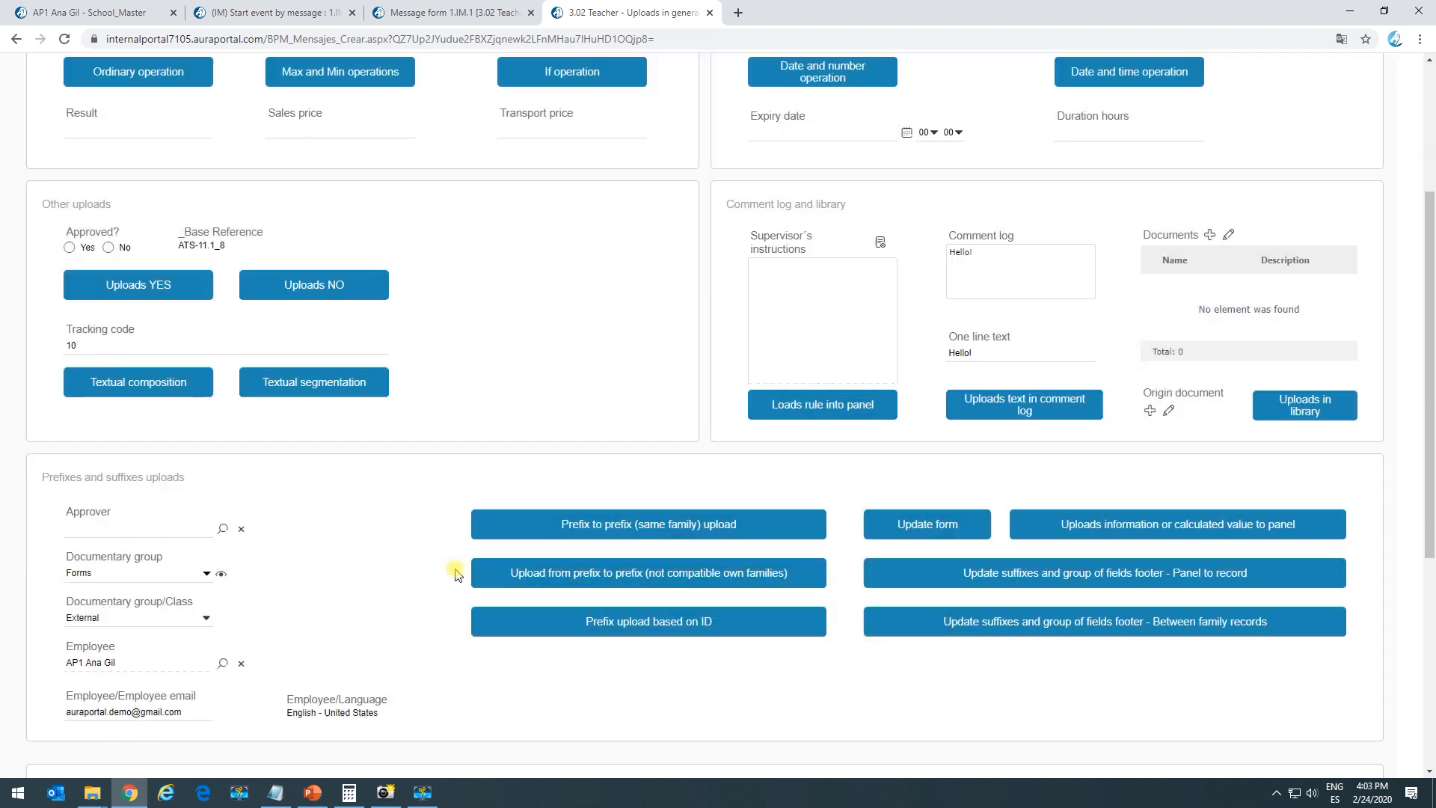
Step: Set the Documentary group to Procedures, rerun the not compatible own families upload, and check the Editor in the group's record
{"action": "left_click", "coordinate": [207, 573]}
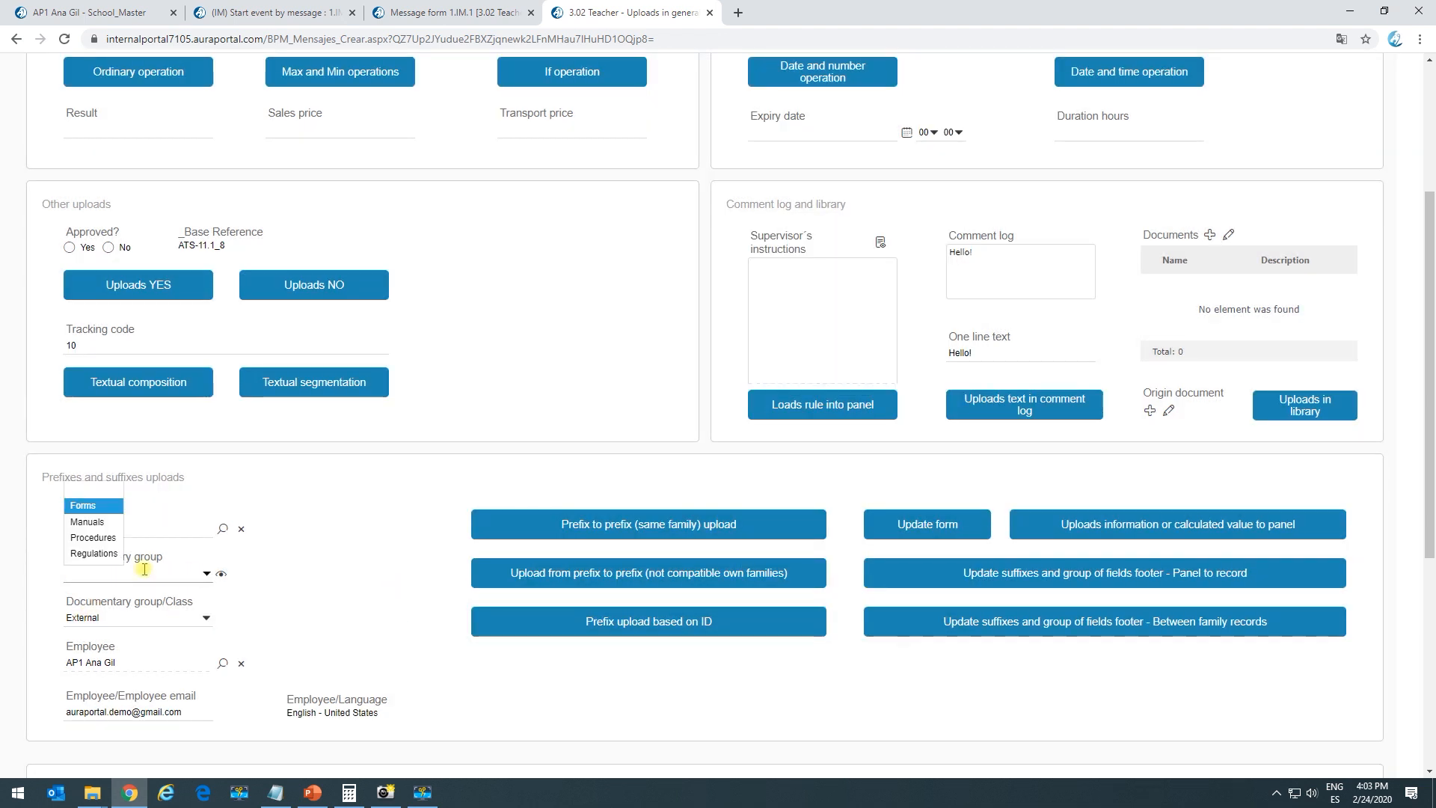
{"action": "left_click", "coordinate": [89, 533]}
{"action": "left_click", "coordinate": [542, 580]}
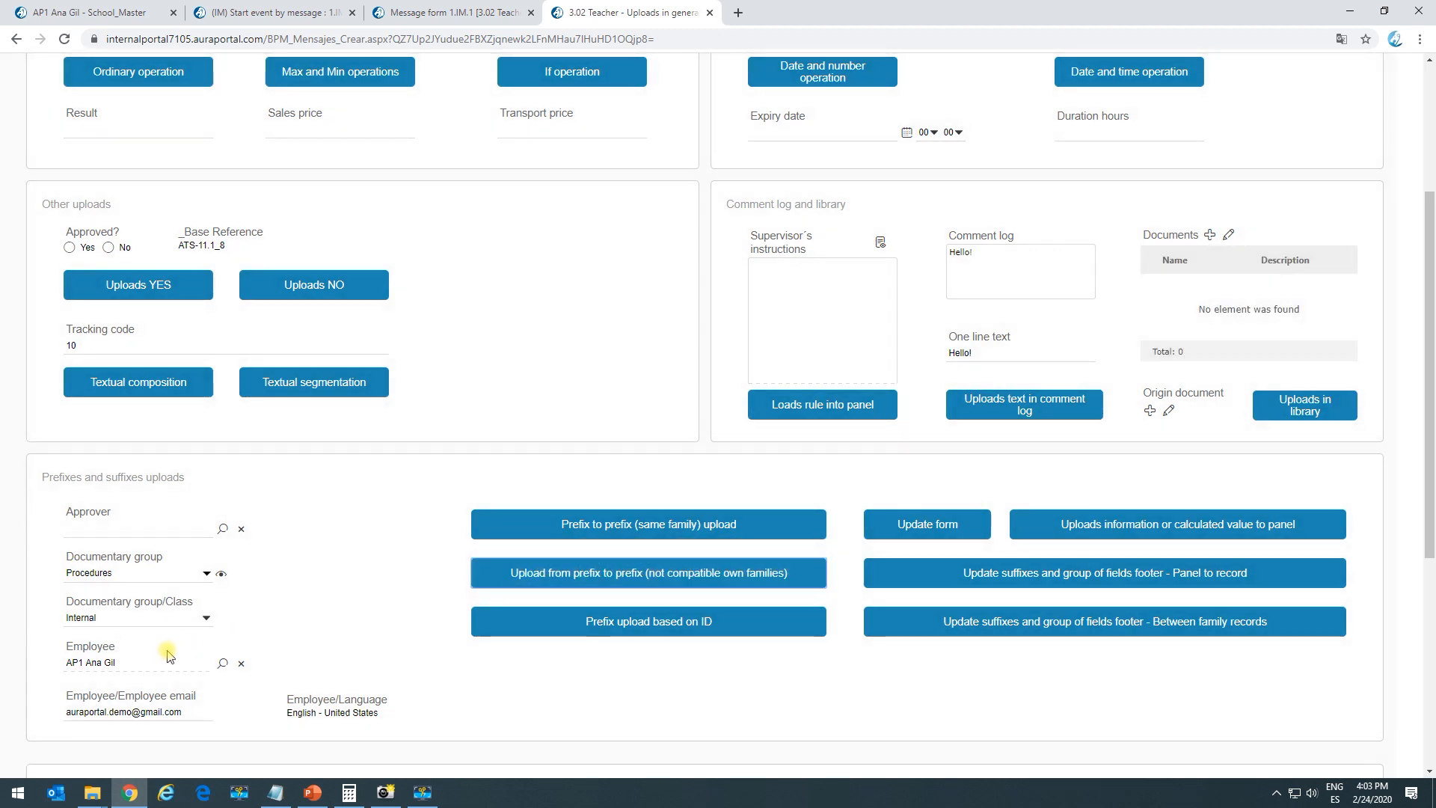
{"action": "left_click", "coordinate": [222, 574]}
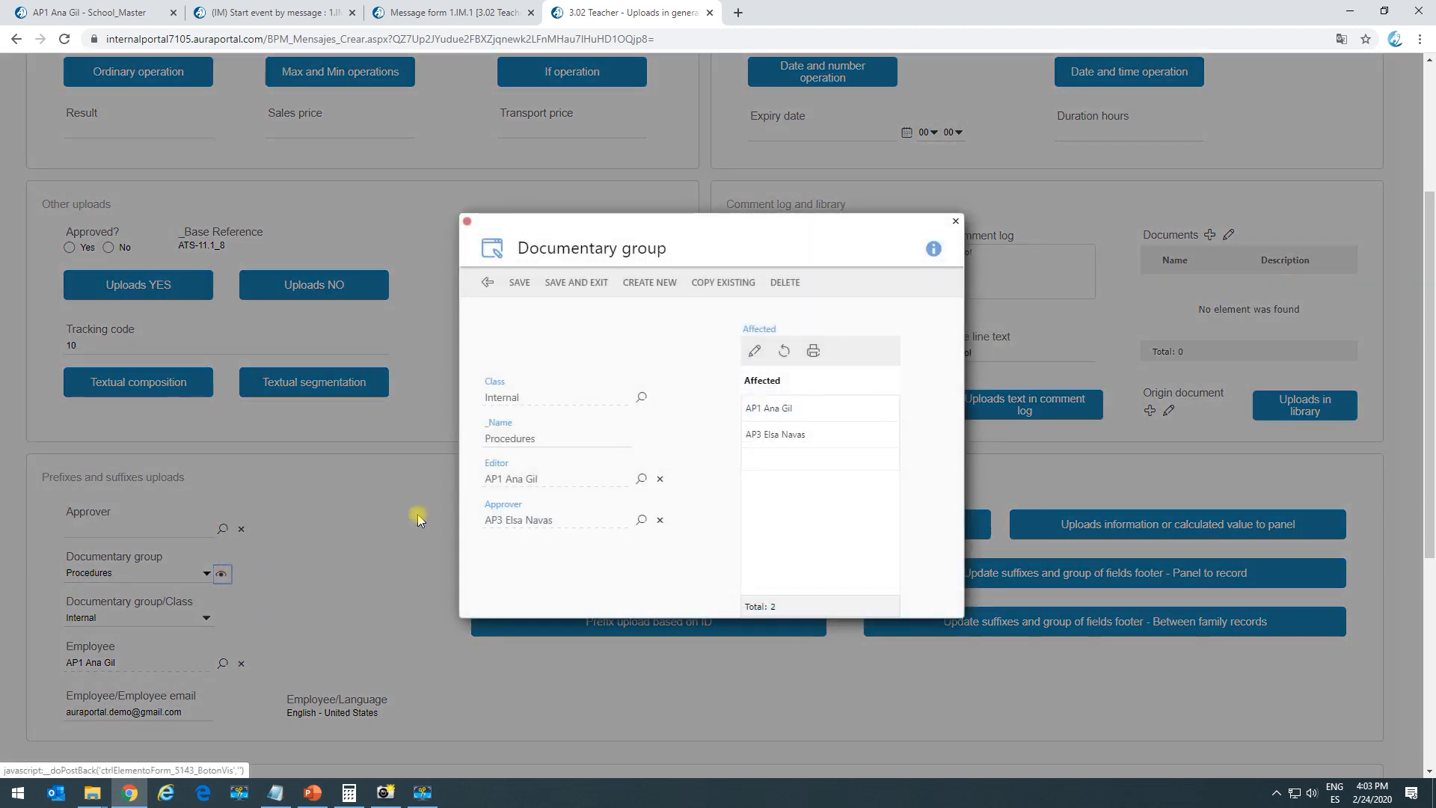
{"action": "left_click", "coordinate": [487, 282]}
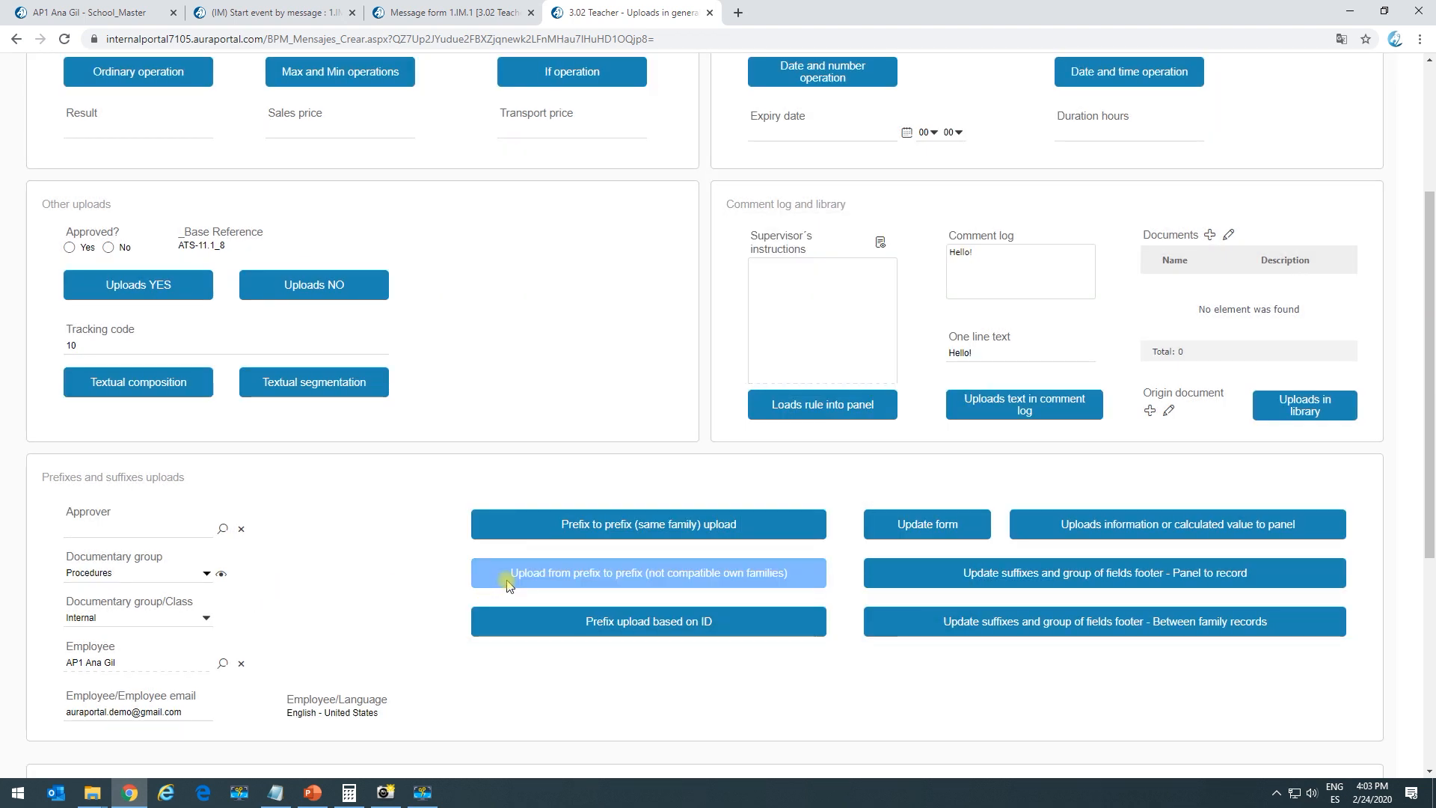
Step: In the form design, examine the direct upload of "Upload from prefix to prefix (not compatible own families)" and the family fields selectable as its origin
{"action": "left_click", "coordinate": [433, 12]}
{"action": "left_click", "coordinate": [590, 432]}
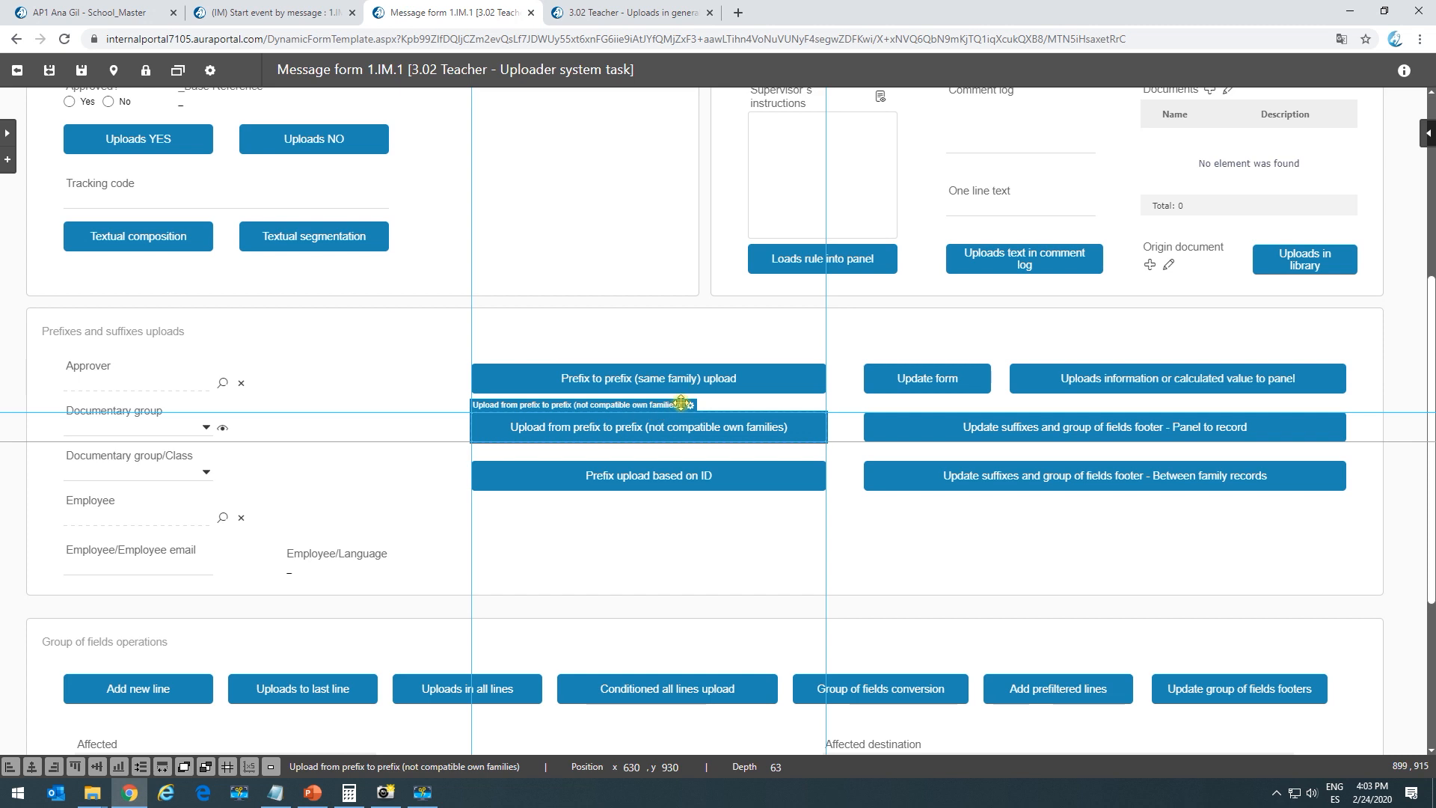
{"action": "left_click", "coordinate": [690, 406]}
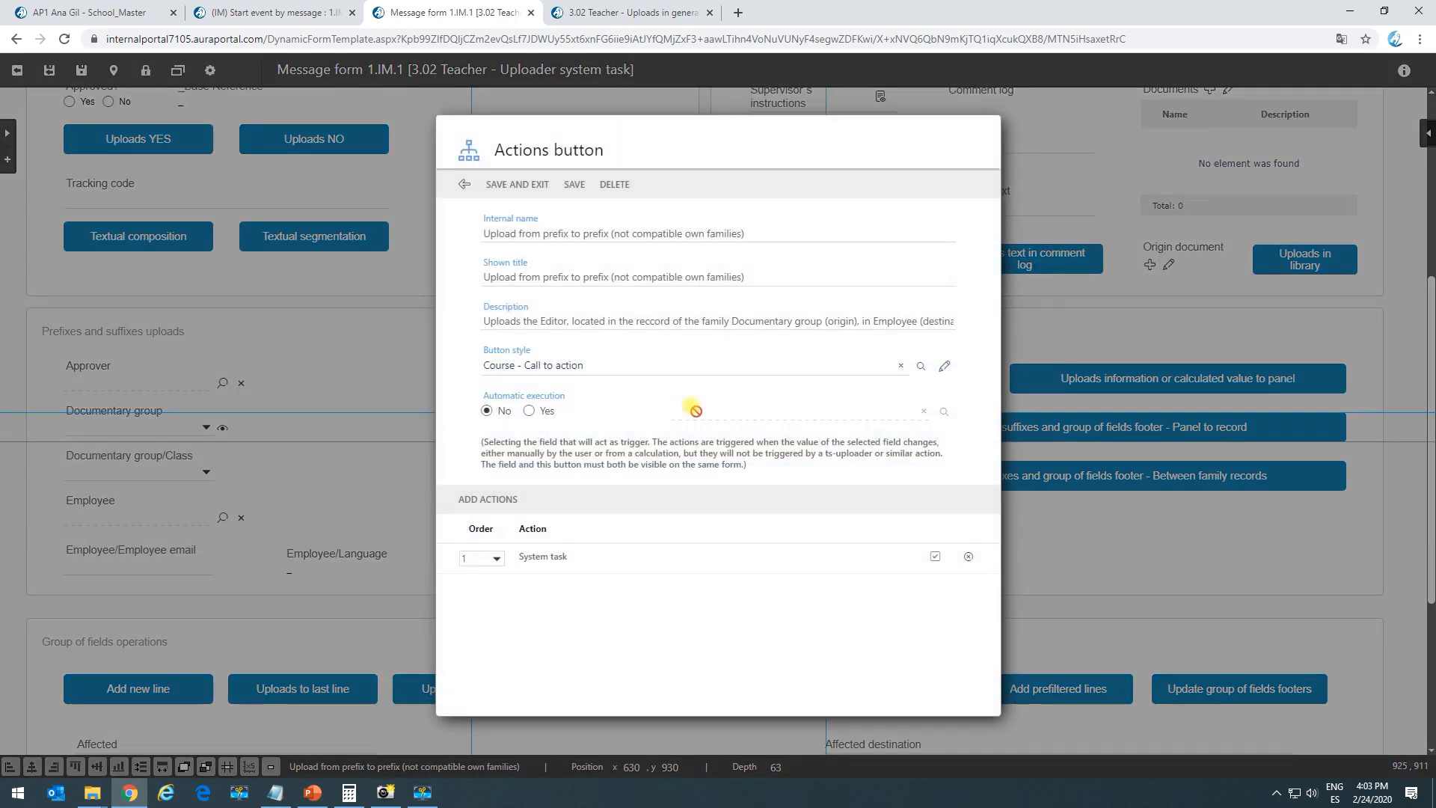
{"action": "left_click", "coordinate": [565, 568]}
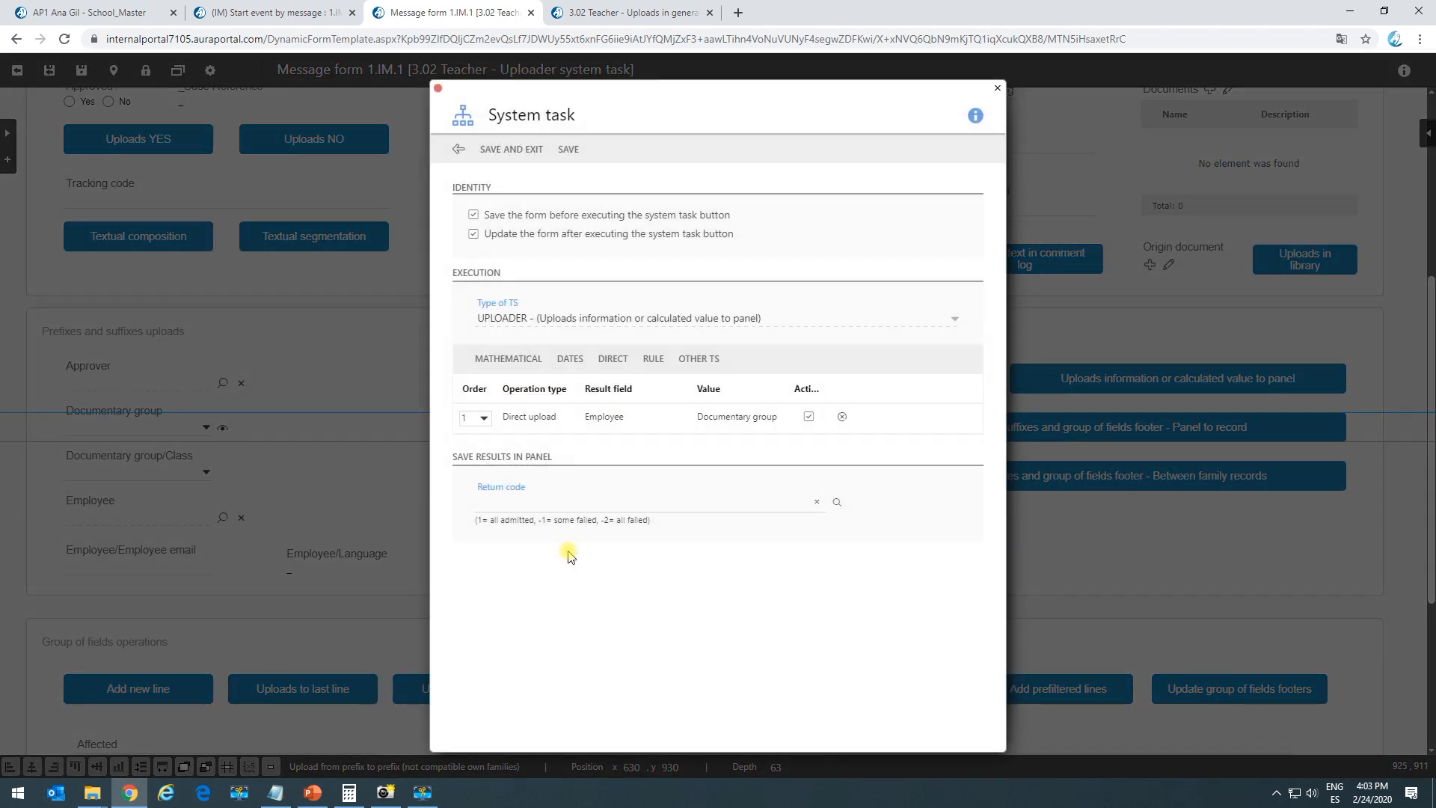
{"action": "left_click", "coordinate": [548, 419]}
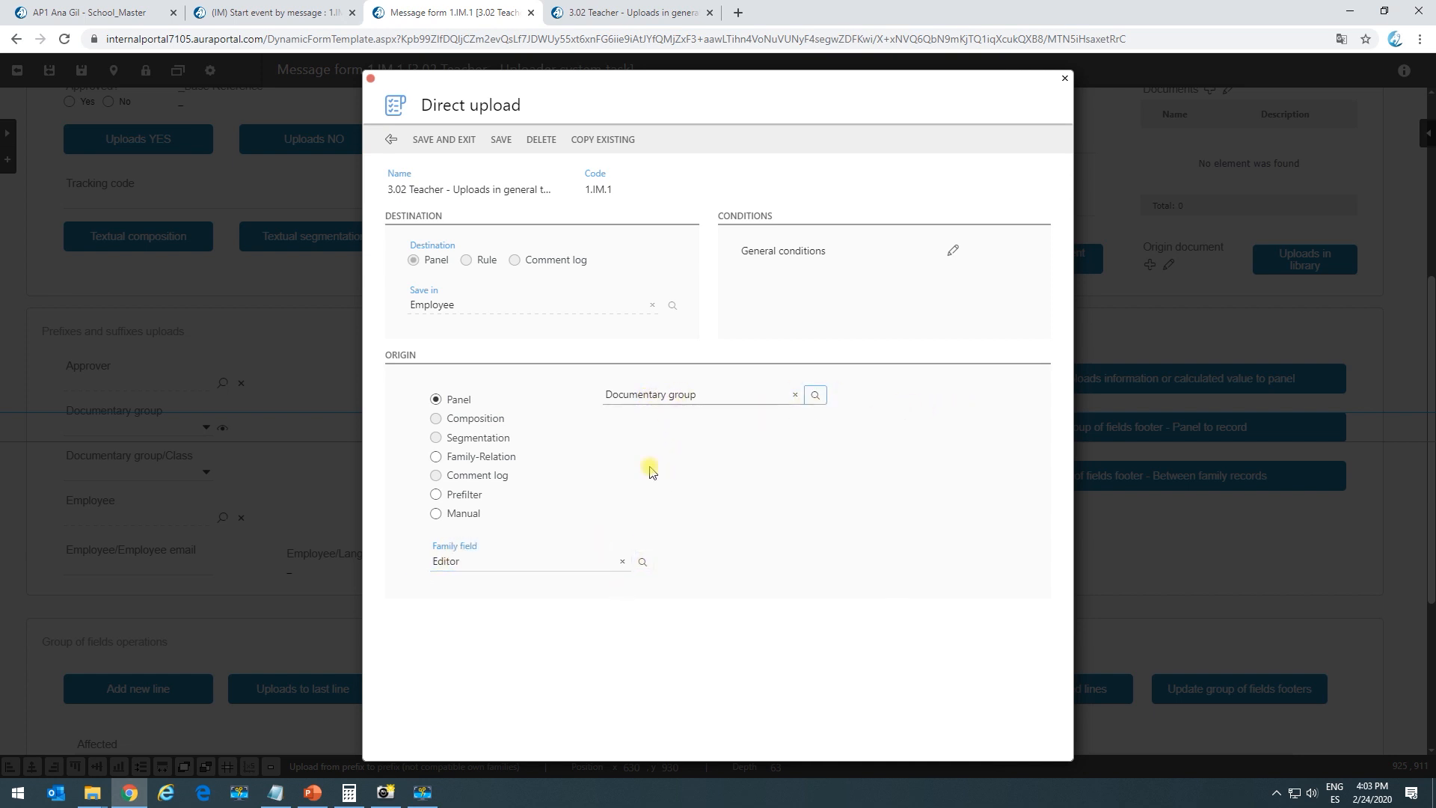
{"action": "left_click", "coordinate": [642, 561]}
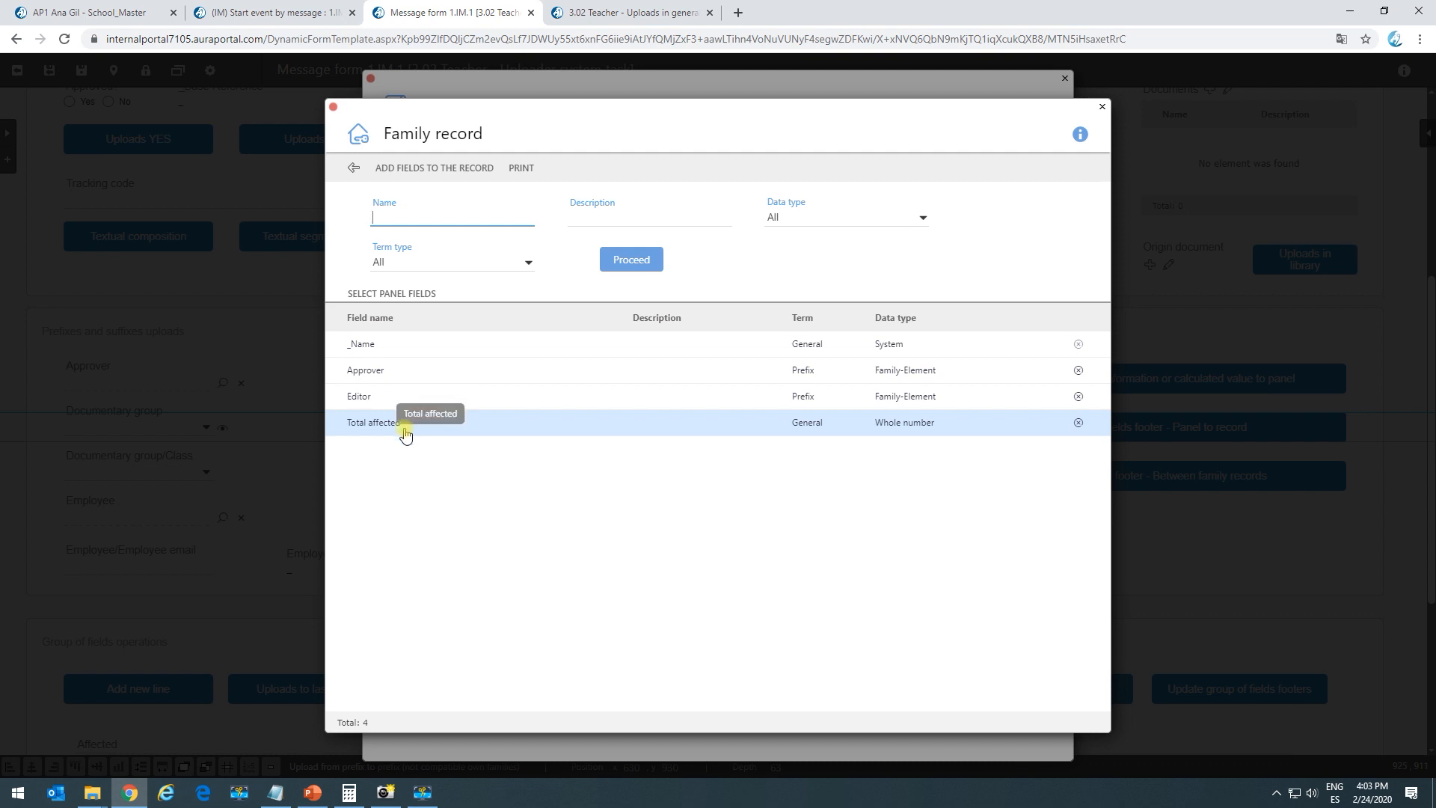
{"action": "left_click", "coordinate": [334, 106]}
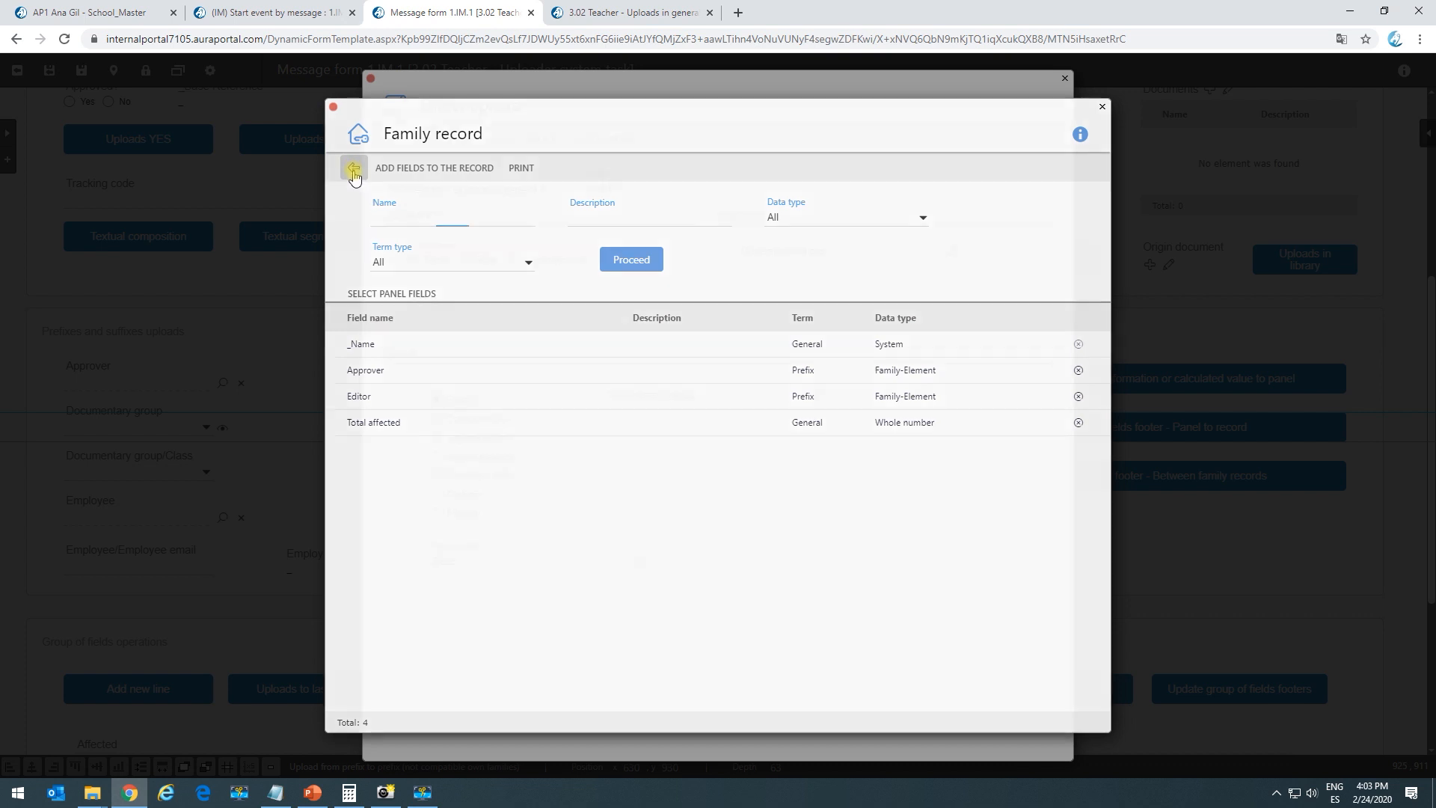